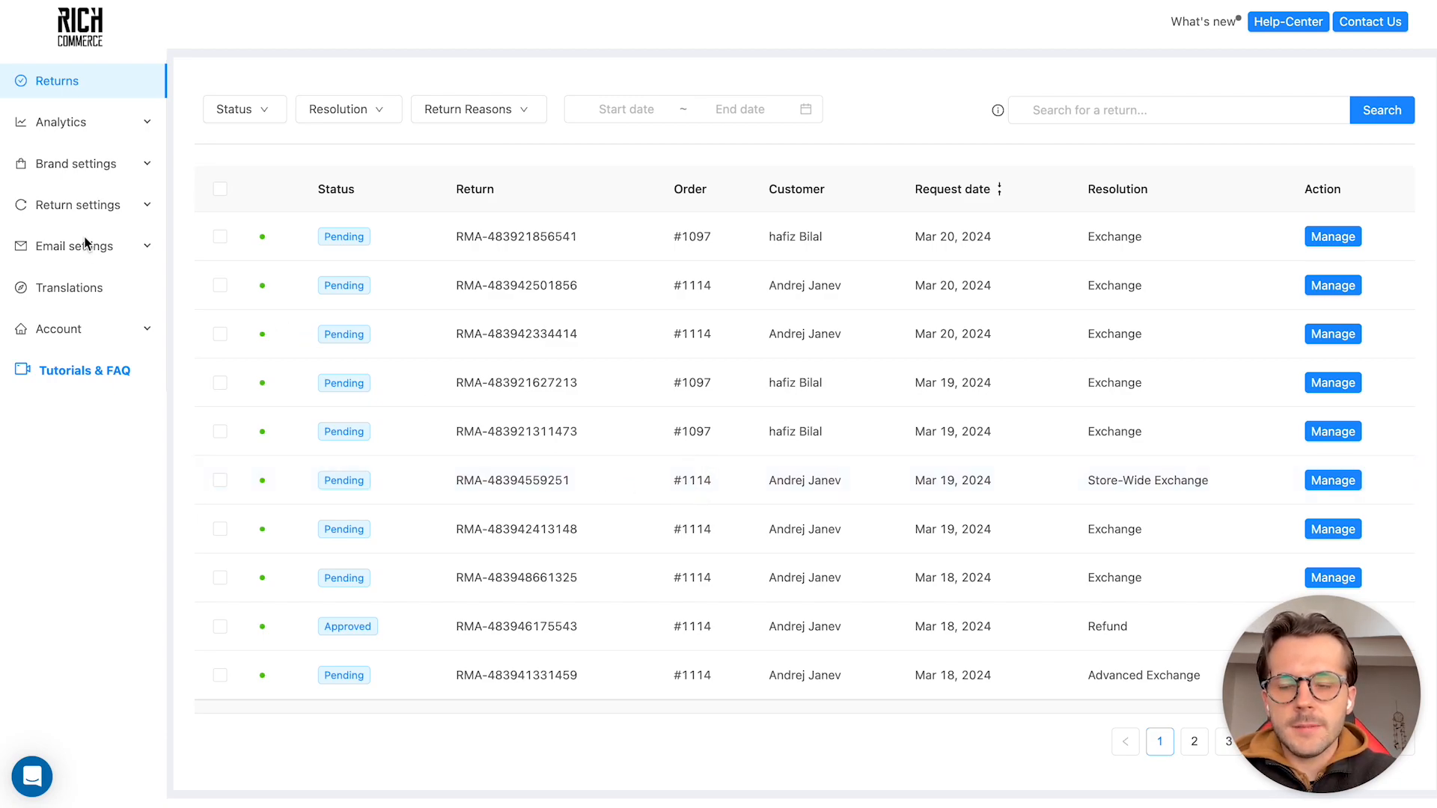
Enable Customer Incentives in the return settings
left_click(88, 206)
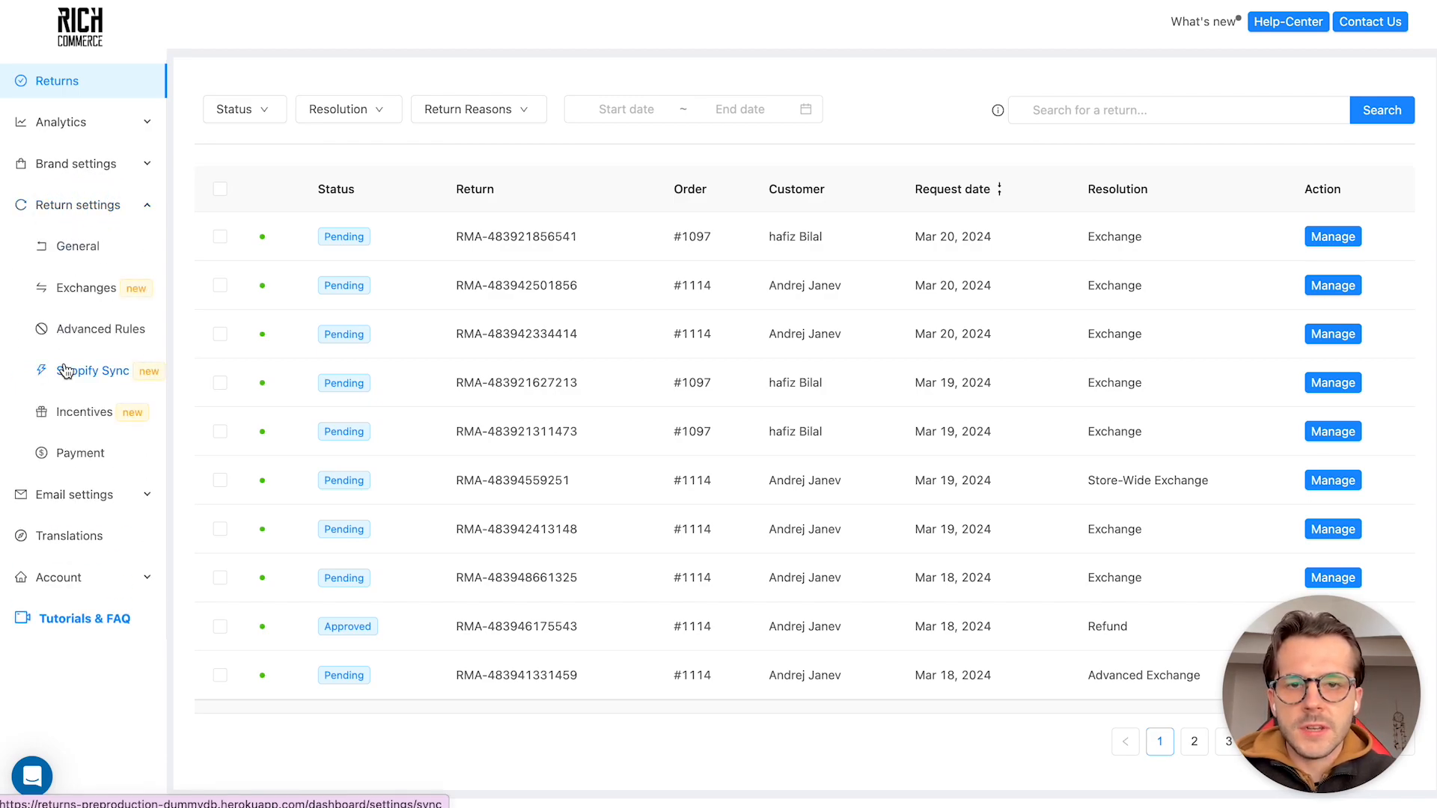
left_click(77, 417)
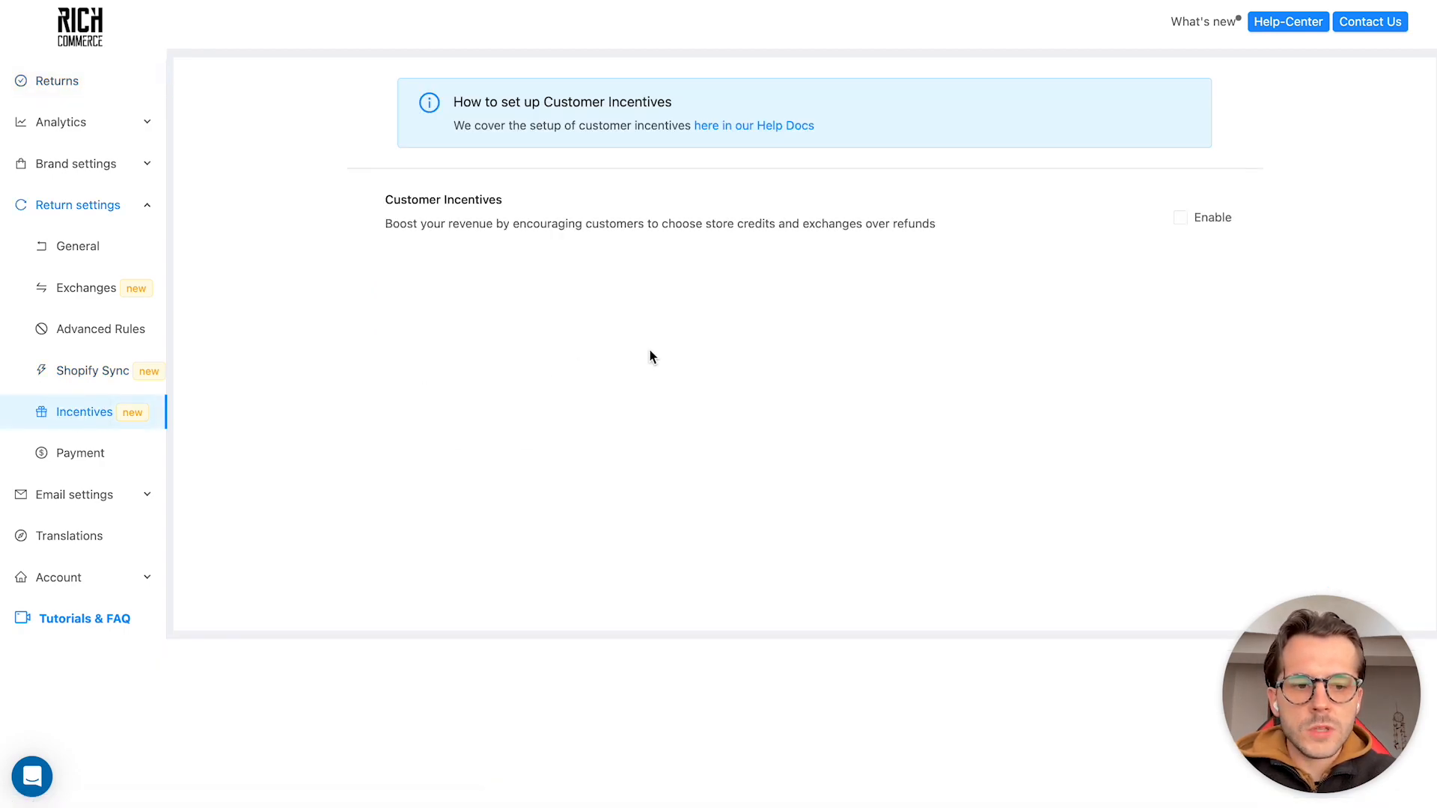
left_click(1212, 228)
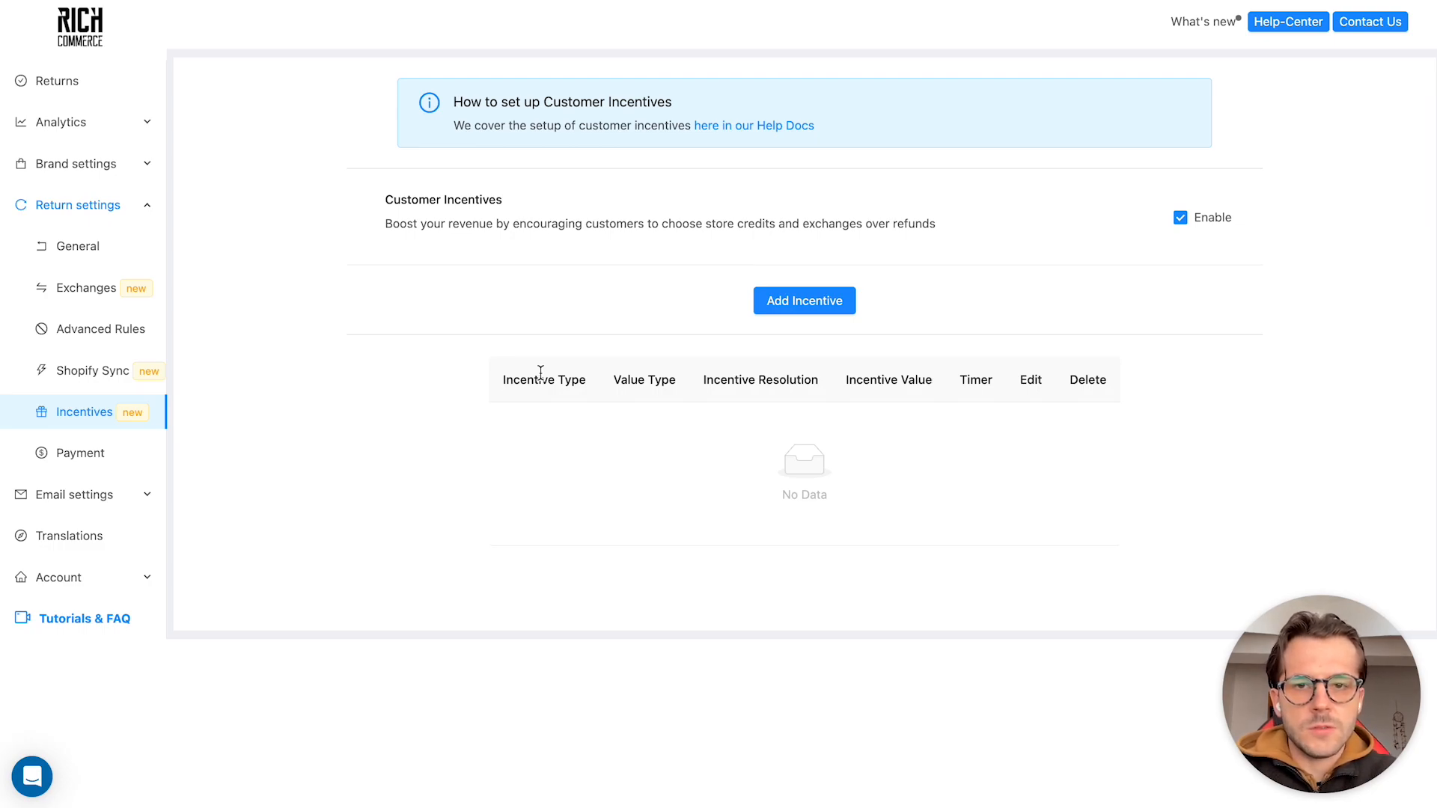
Add an incentive with discount codes enabled, using the Percentage code type and the Store Credit resolution
left_click(826, 308)
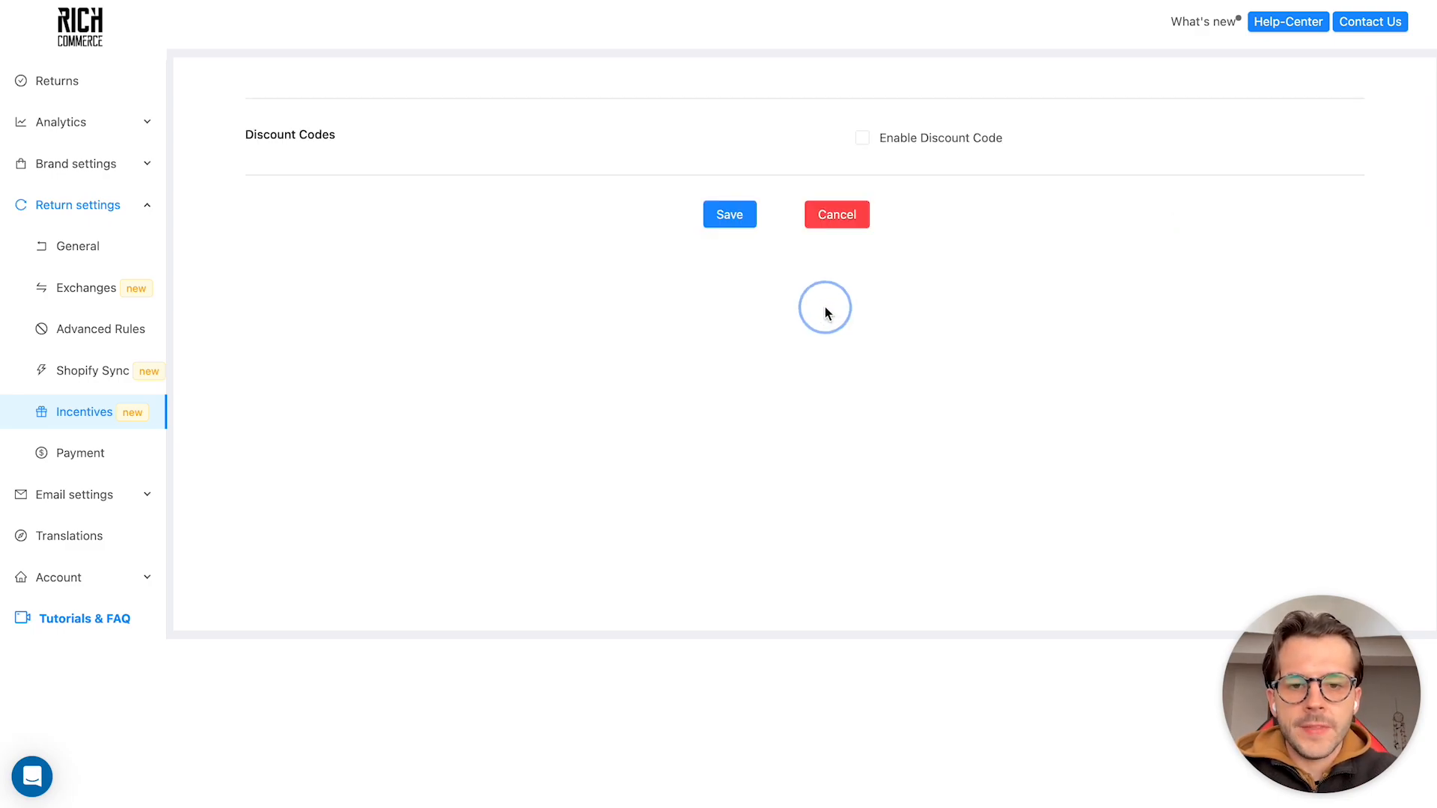
left_click(890, 143)
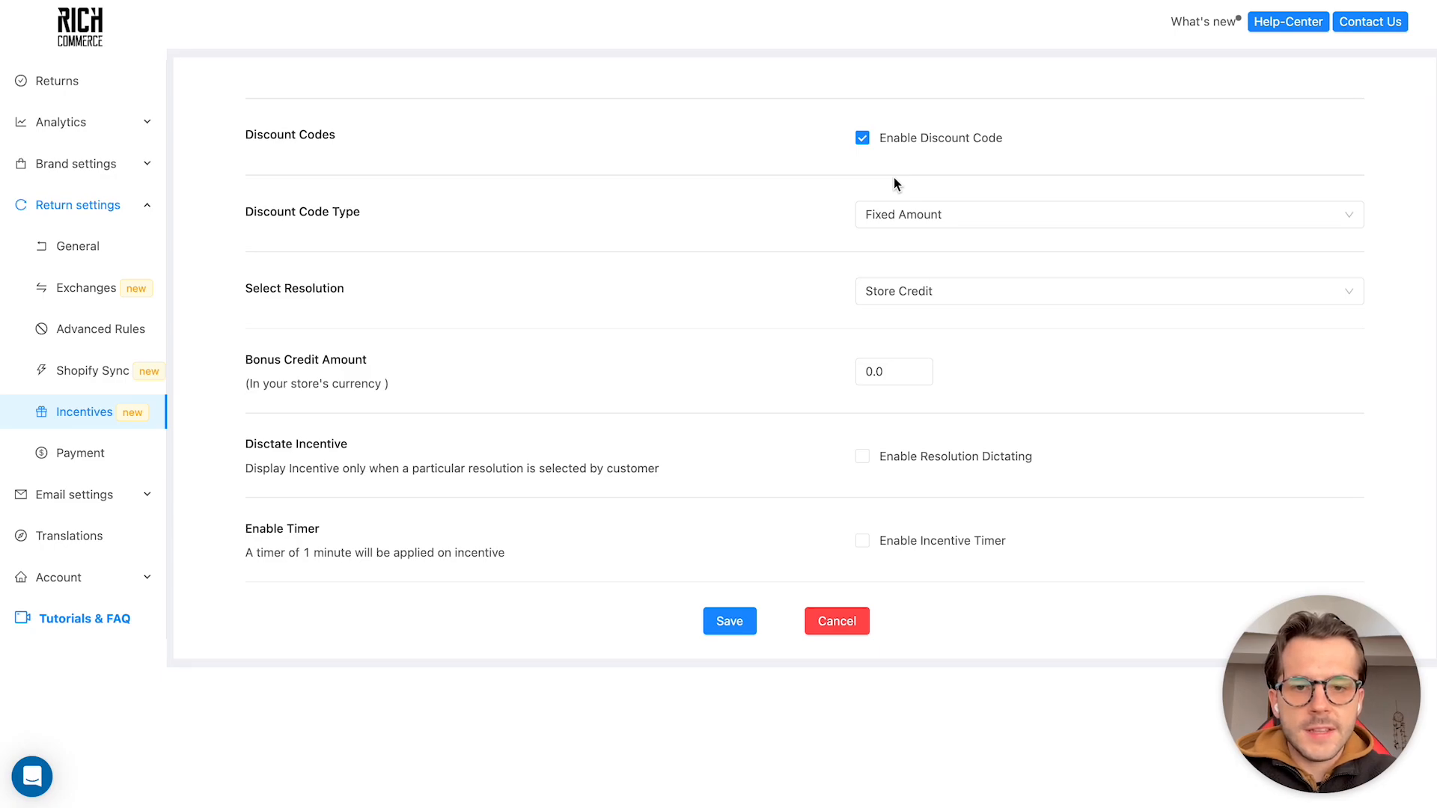
left_click(893, 211)
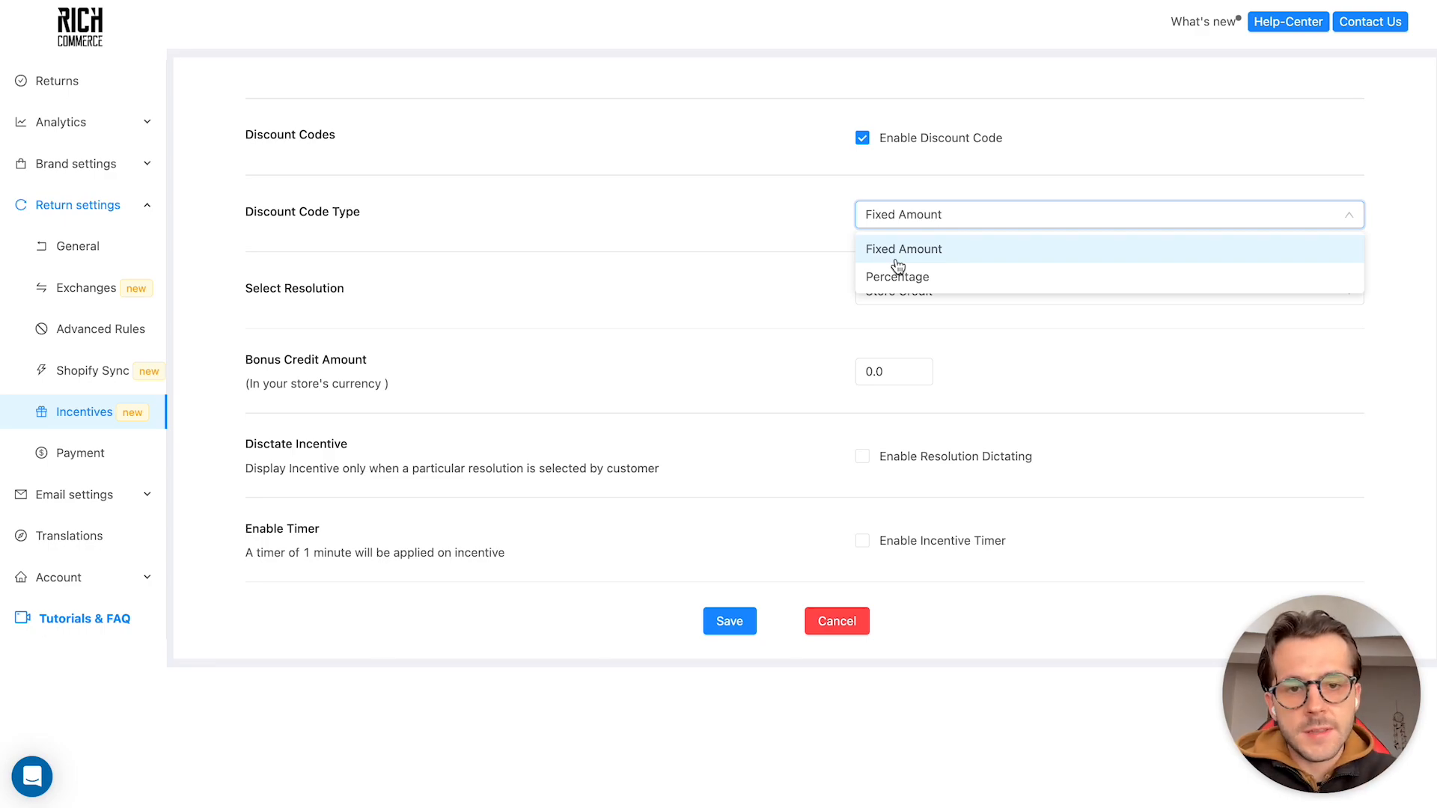
left_click(881, 279)
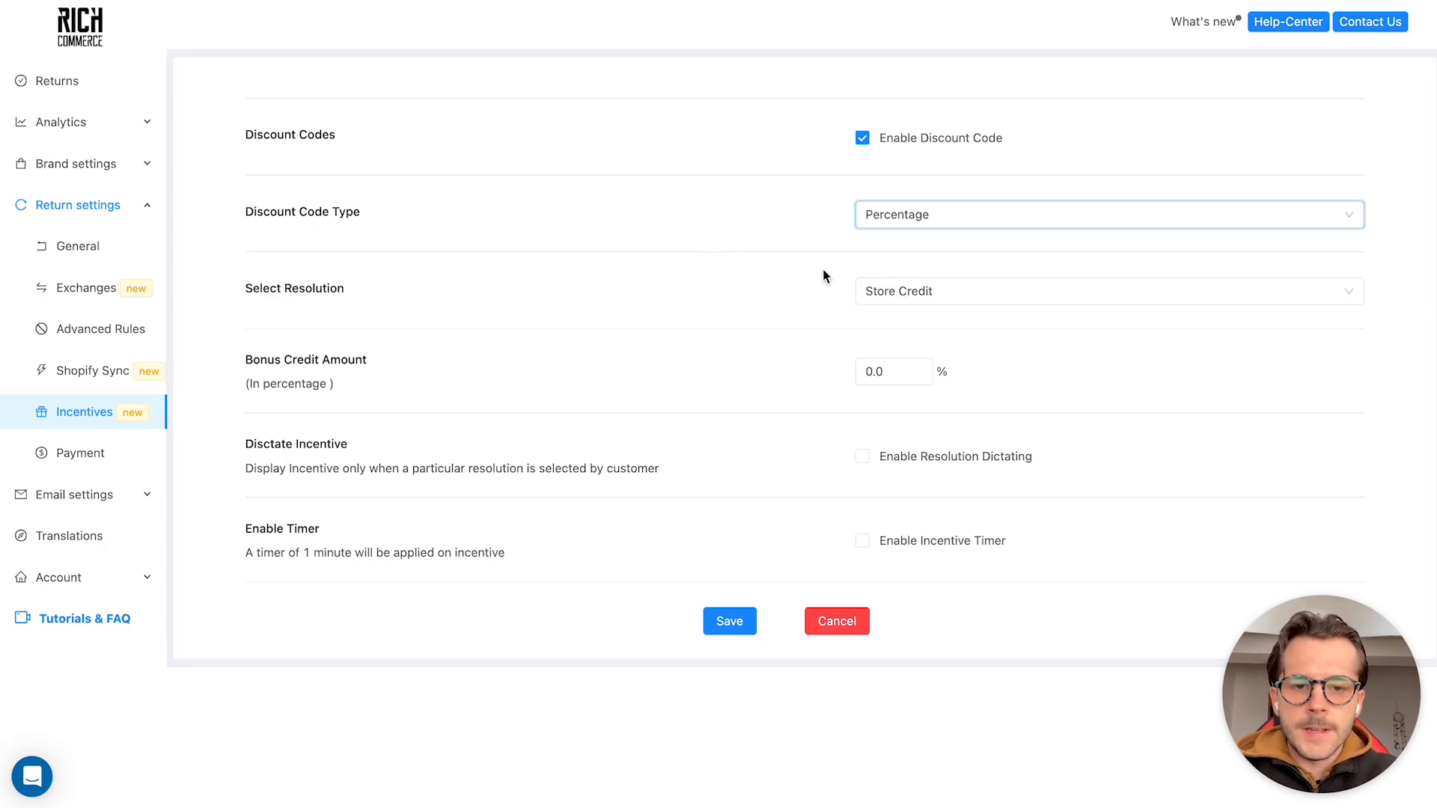
left_click(861, 283)
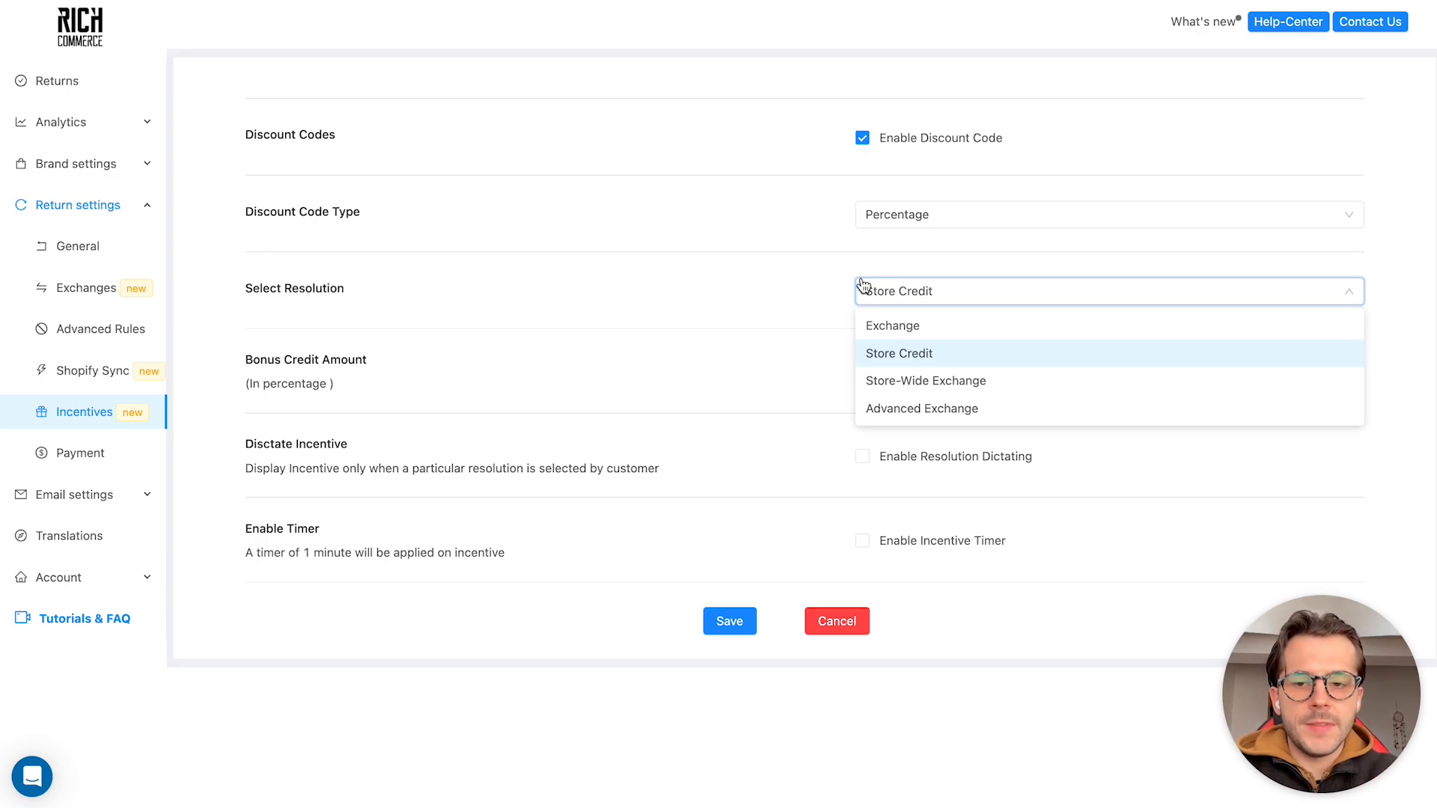
left_click(884, 352)
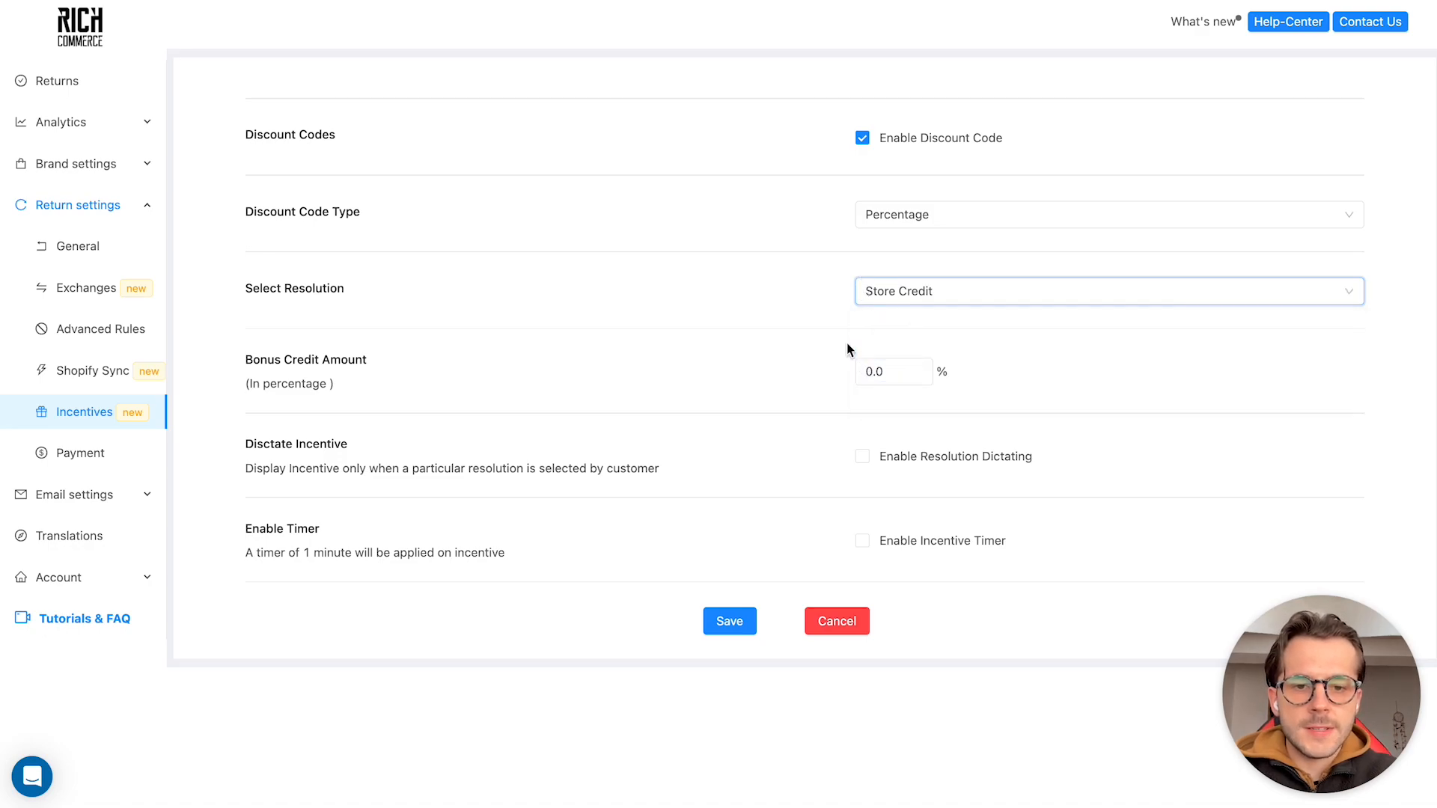
Set the incentive's bonus credit amount to 10%
left_click(882, 359)
double_click(882, 360)
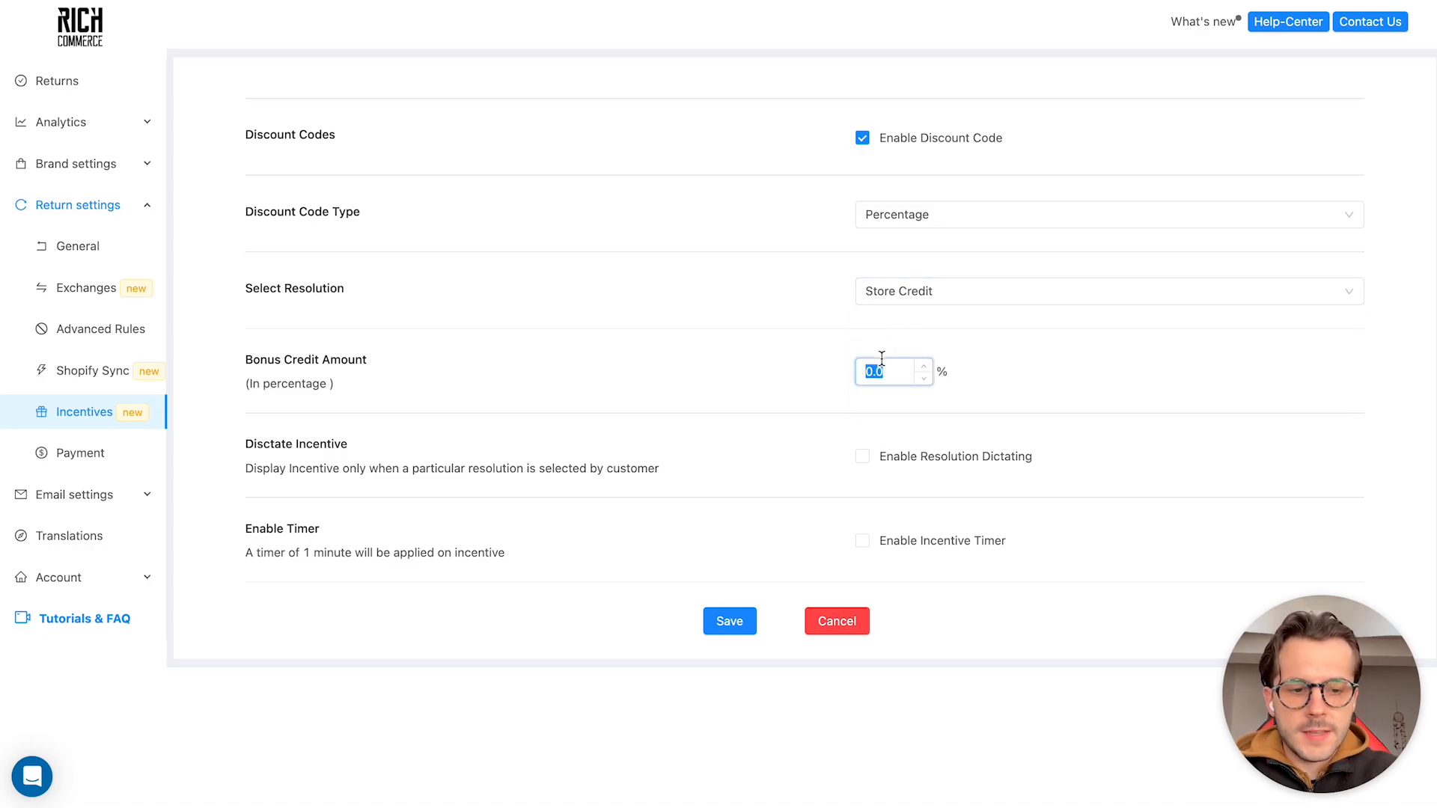
type("10")
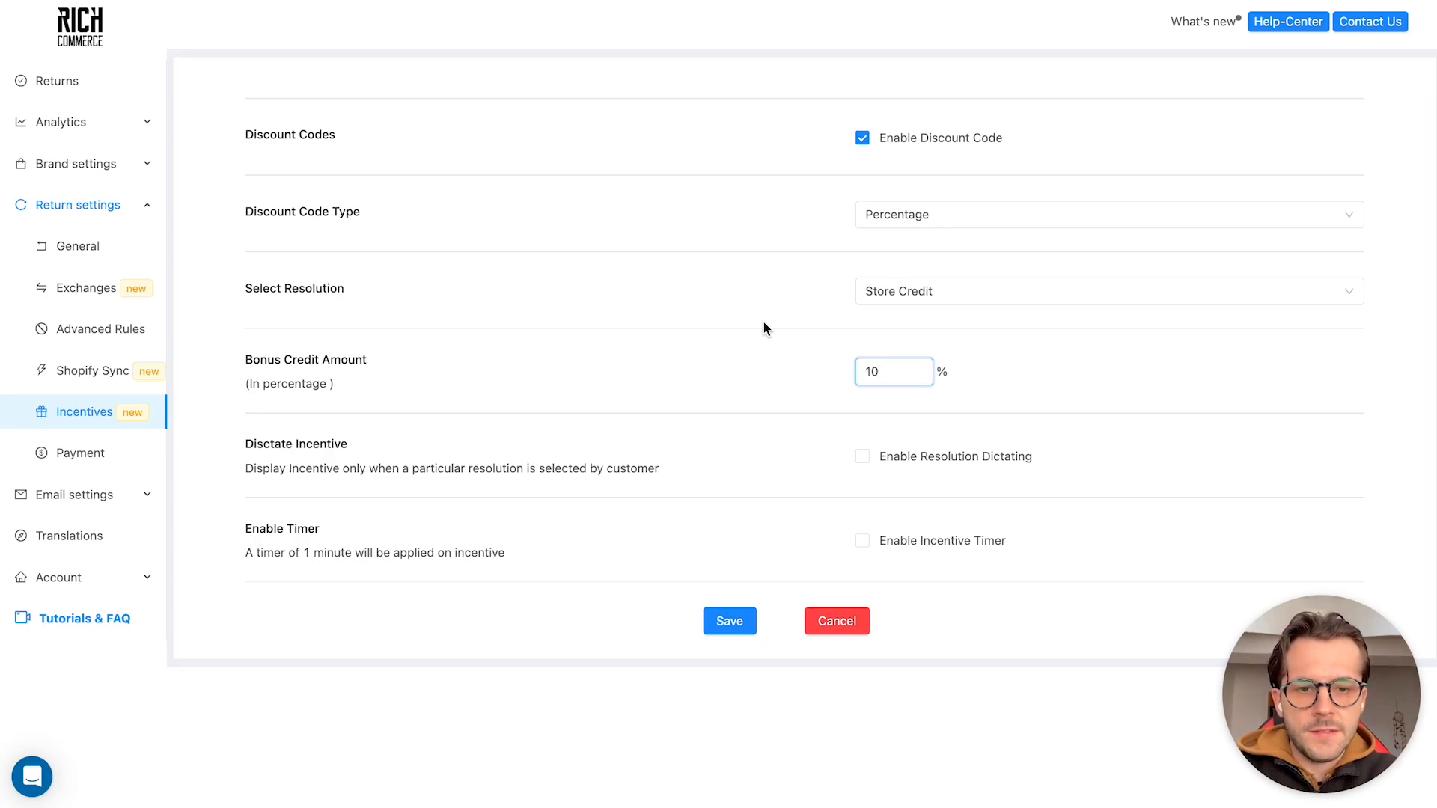
left_click(731, 343)
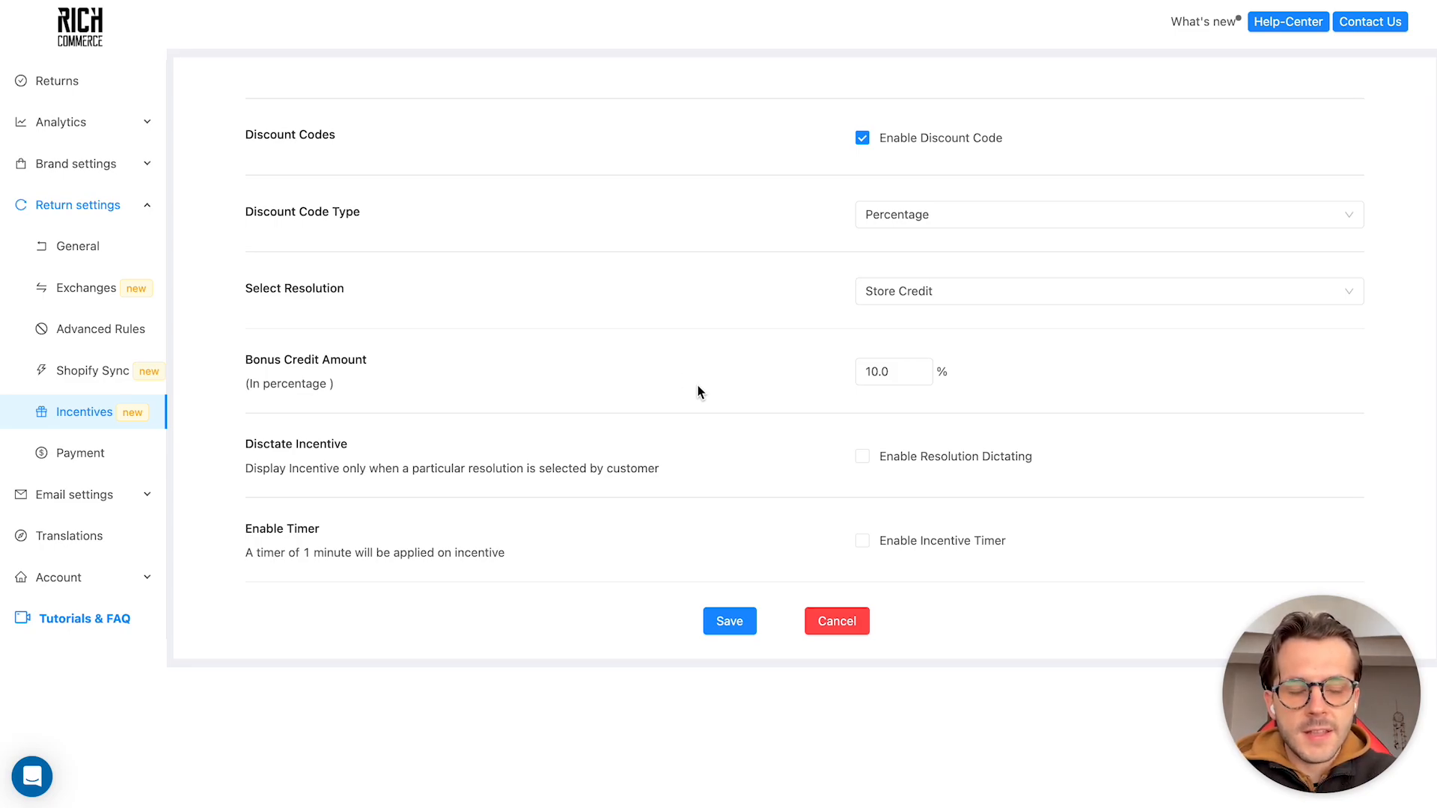
Enable resolution dictating for the incentive and choose Refund as the dictating resolution
left_click(862, 457)
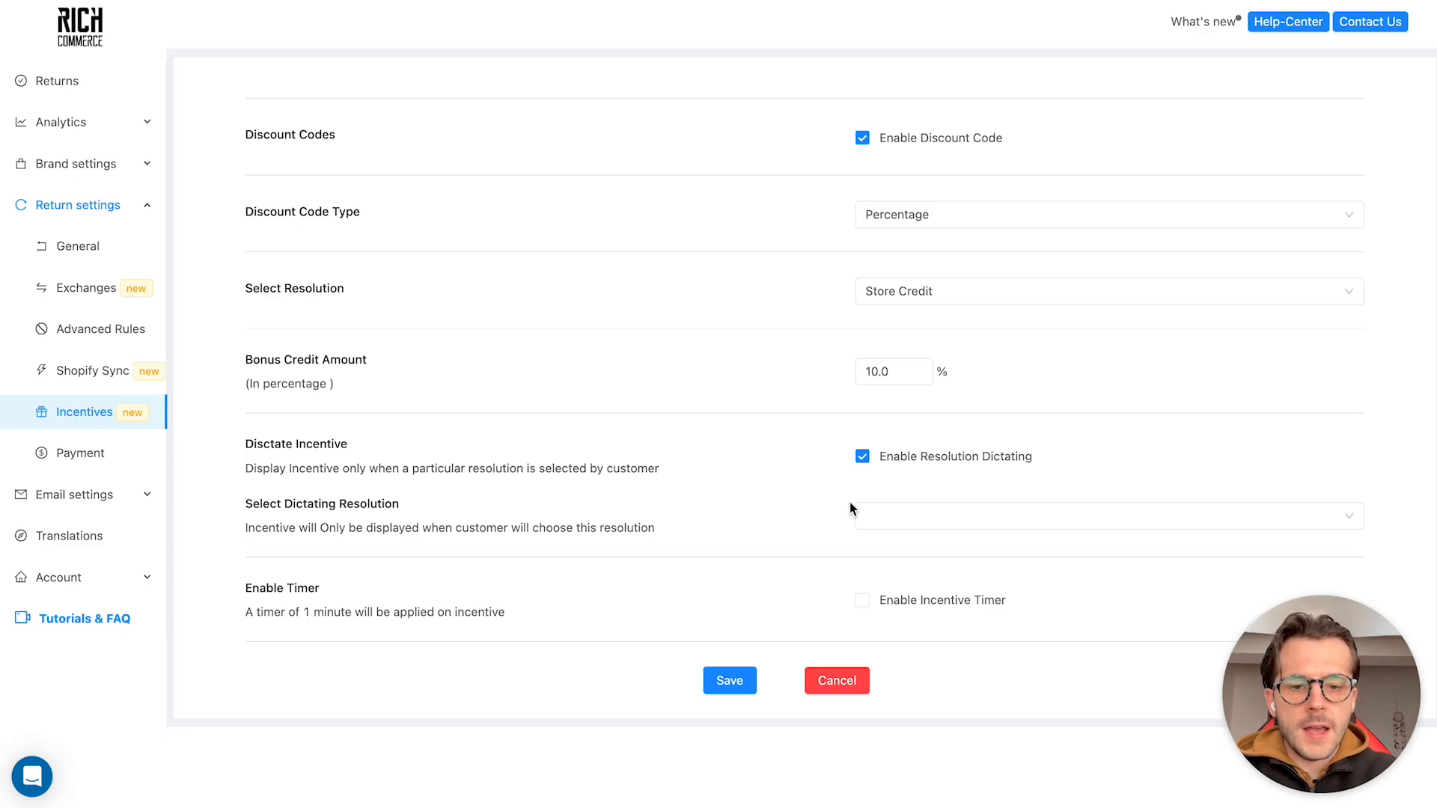
left_click(867, 517)
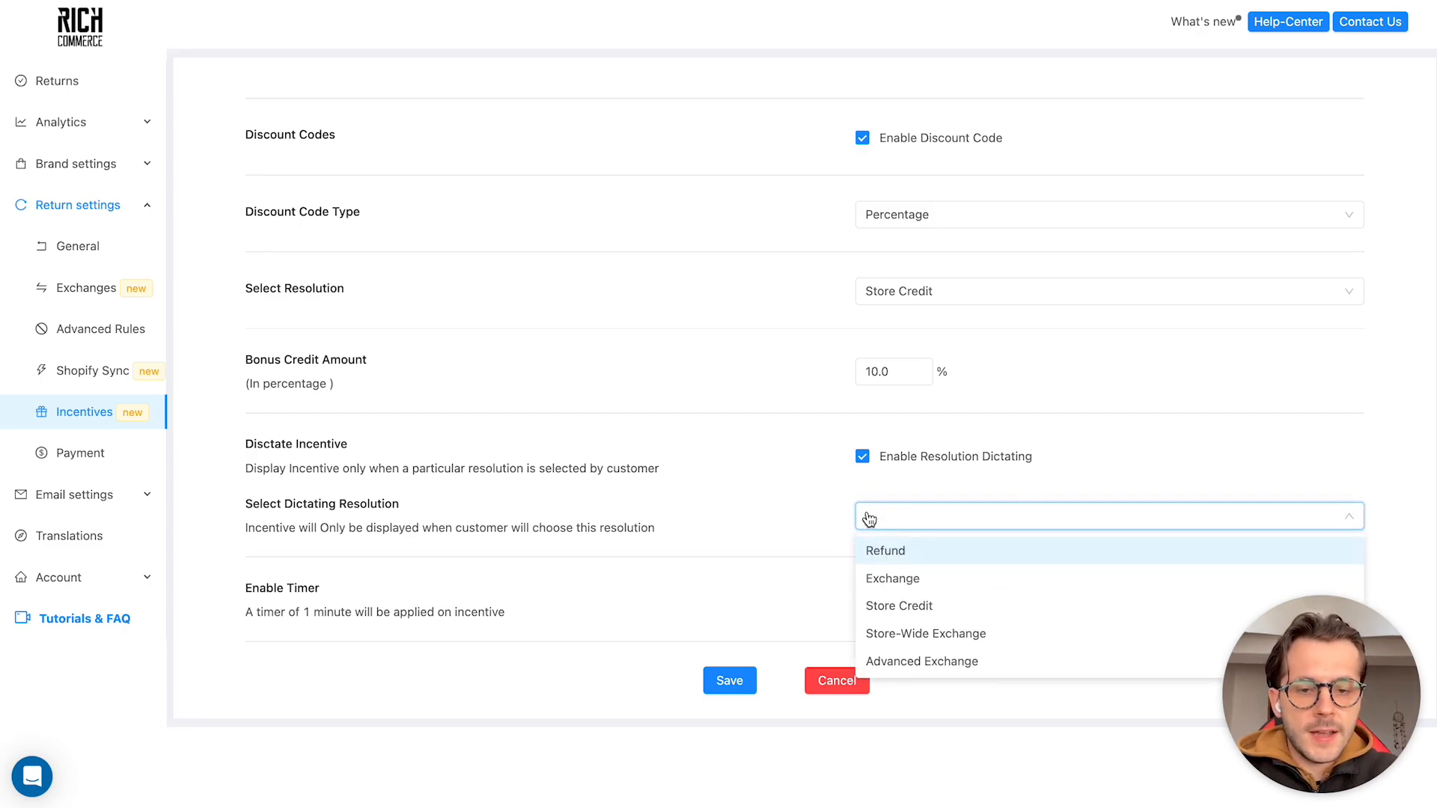
left_click(900, 550)
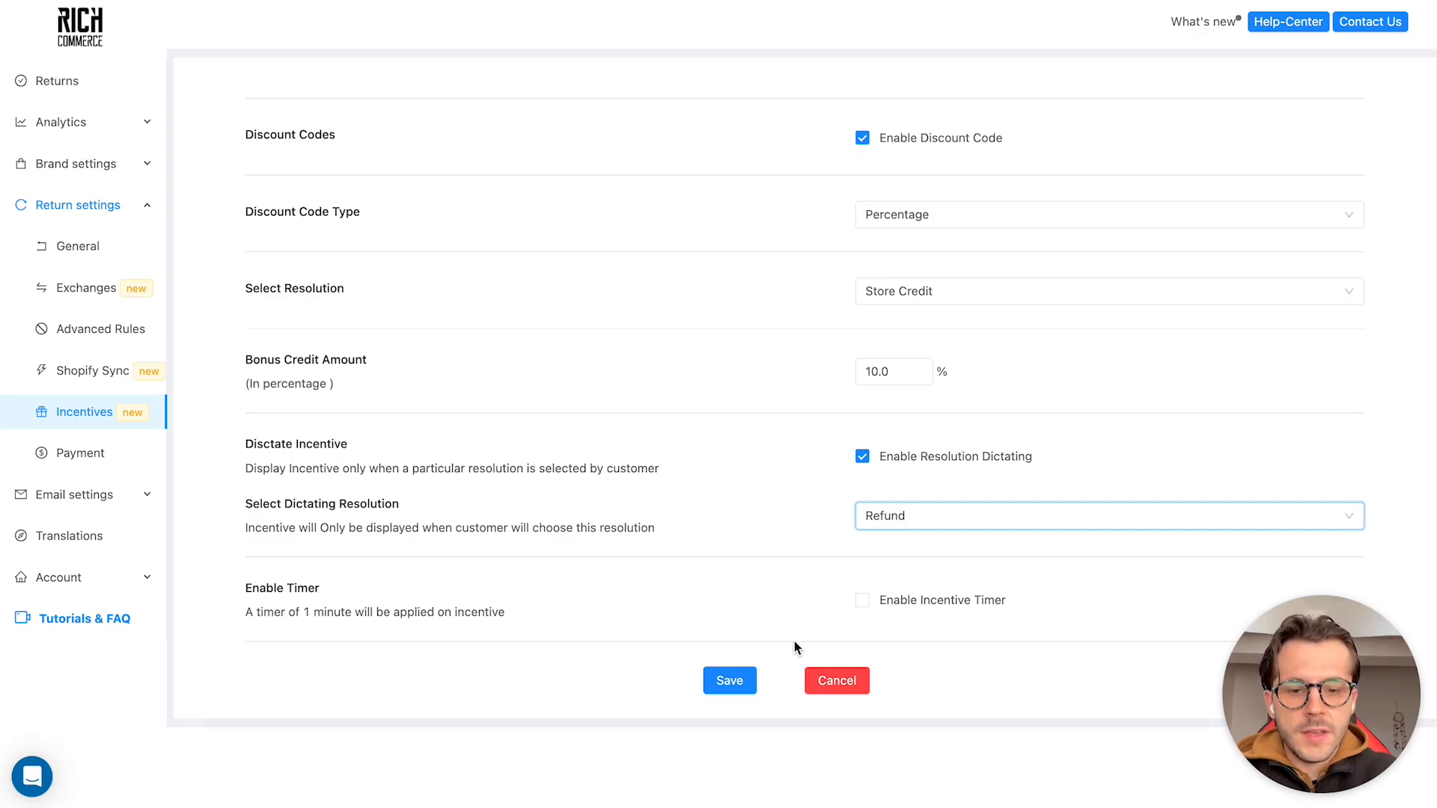
Enable the incentive timer and set its value to 2 minutes
left_click(883, 601)
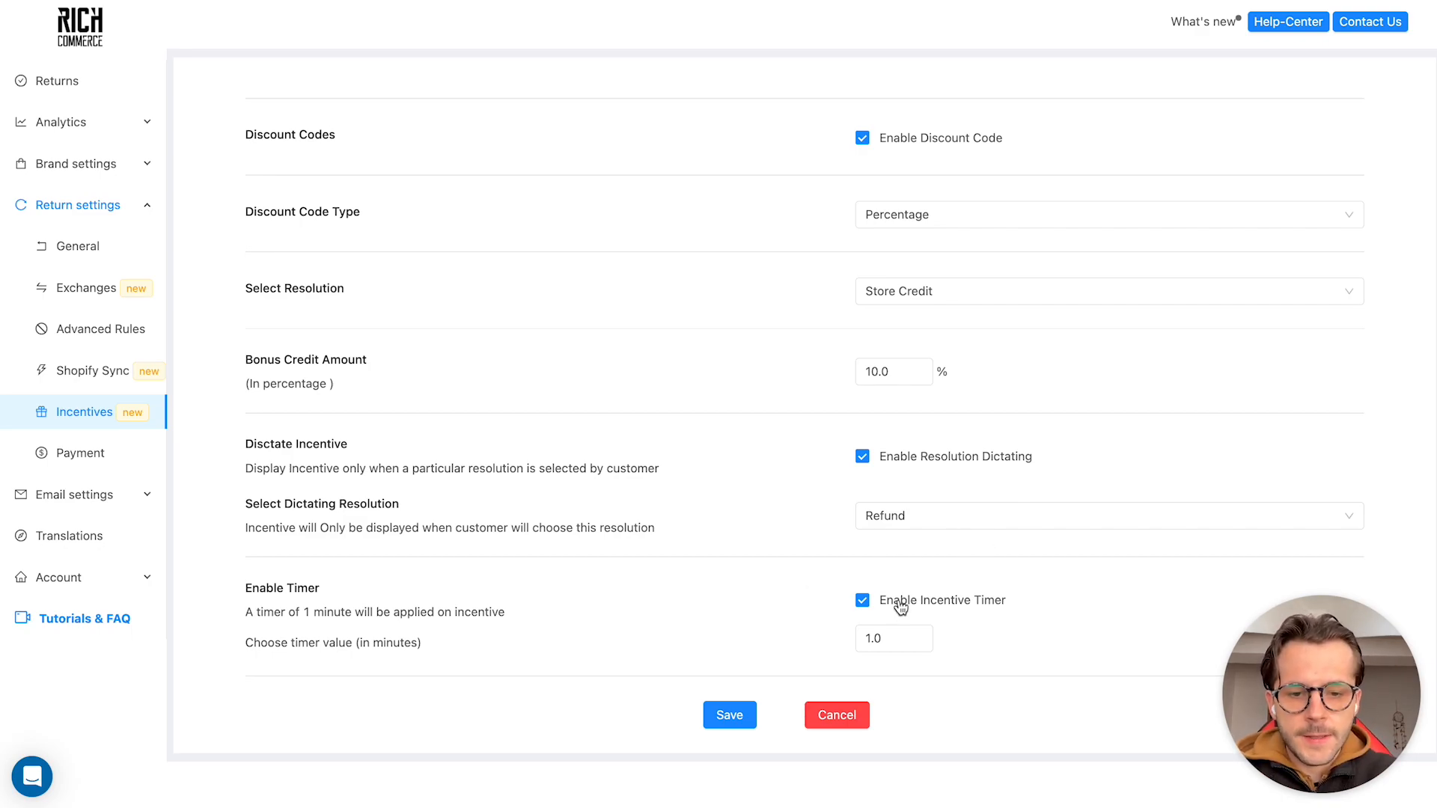
double_click(890, 628)
type("2")
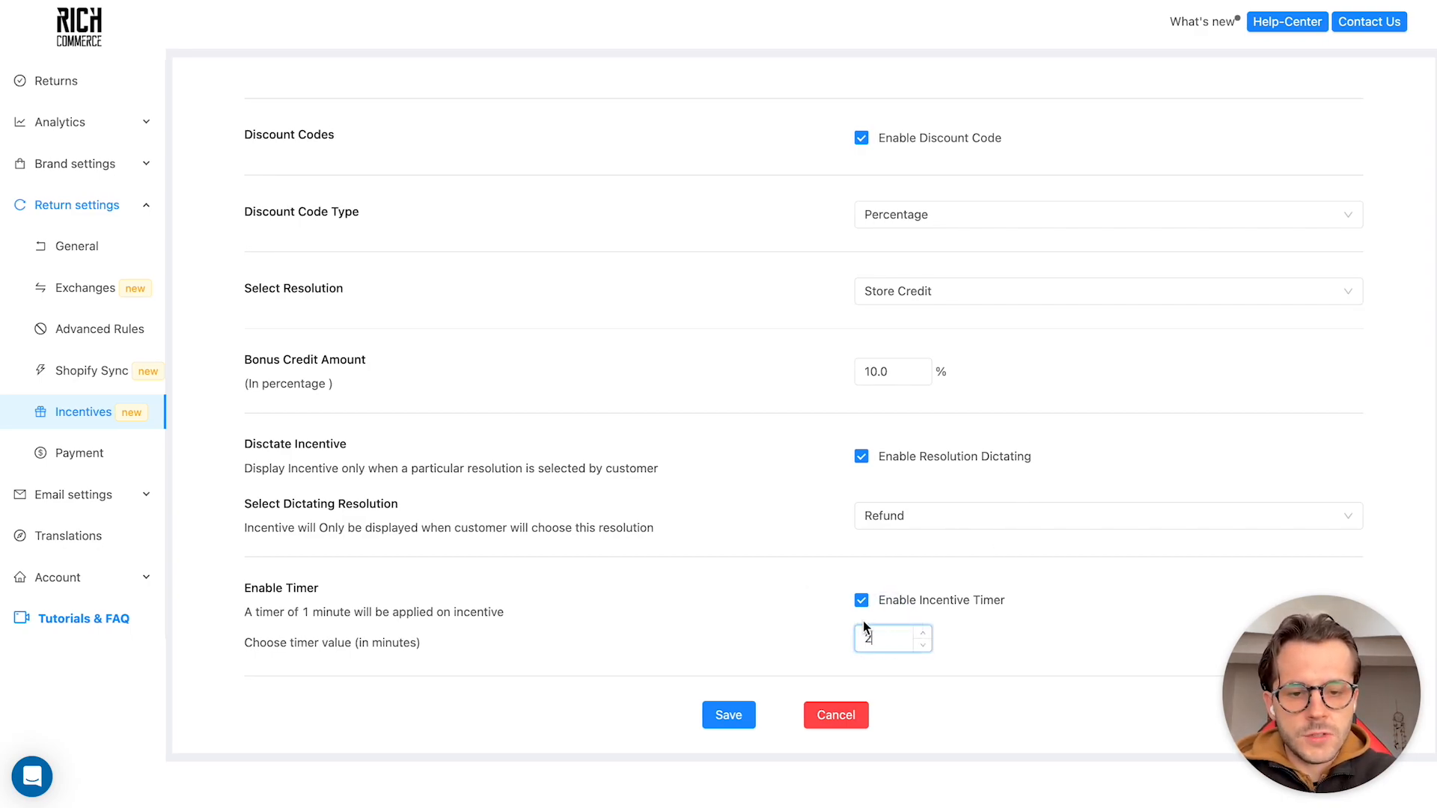
left_click(787, 609)
Try a value of 1.5 minutes for the incentive timer
double_click(874, 635)
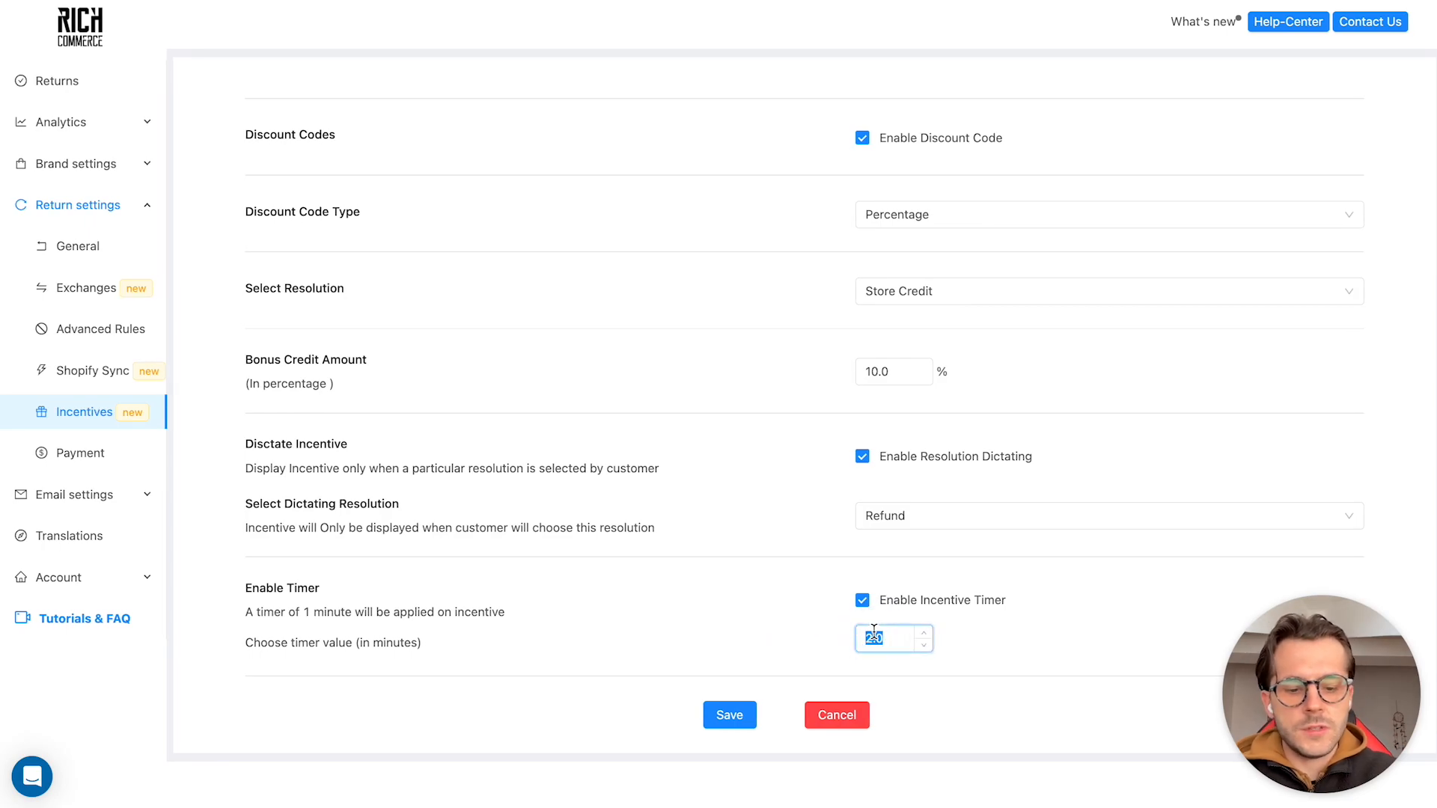
type("1.5")
key("BackSpace")
type("4")
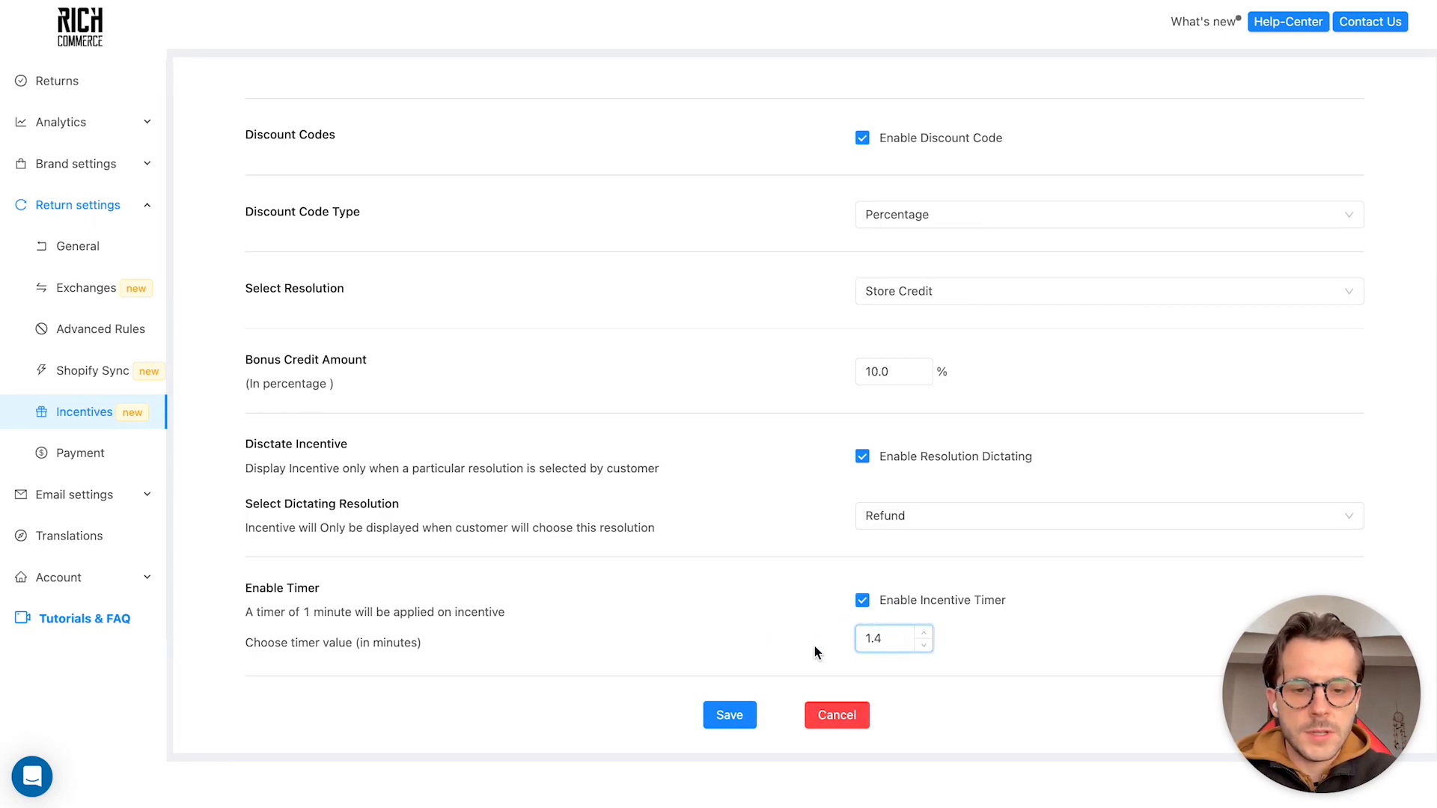
key("BackSpace")
type("5")
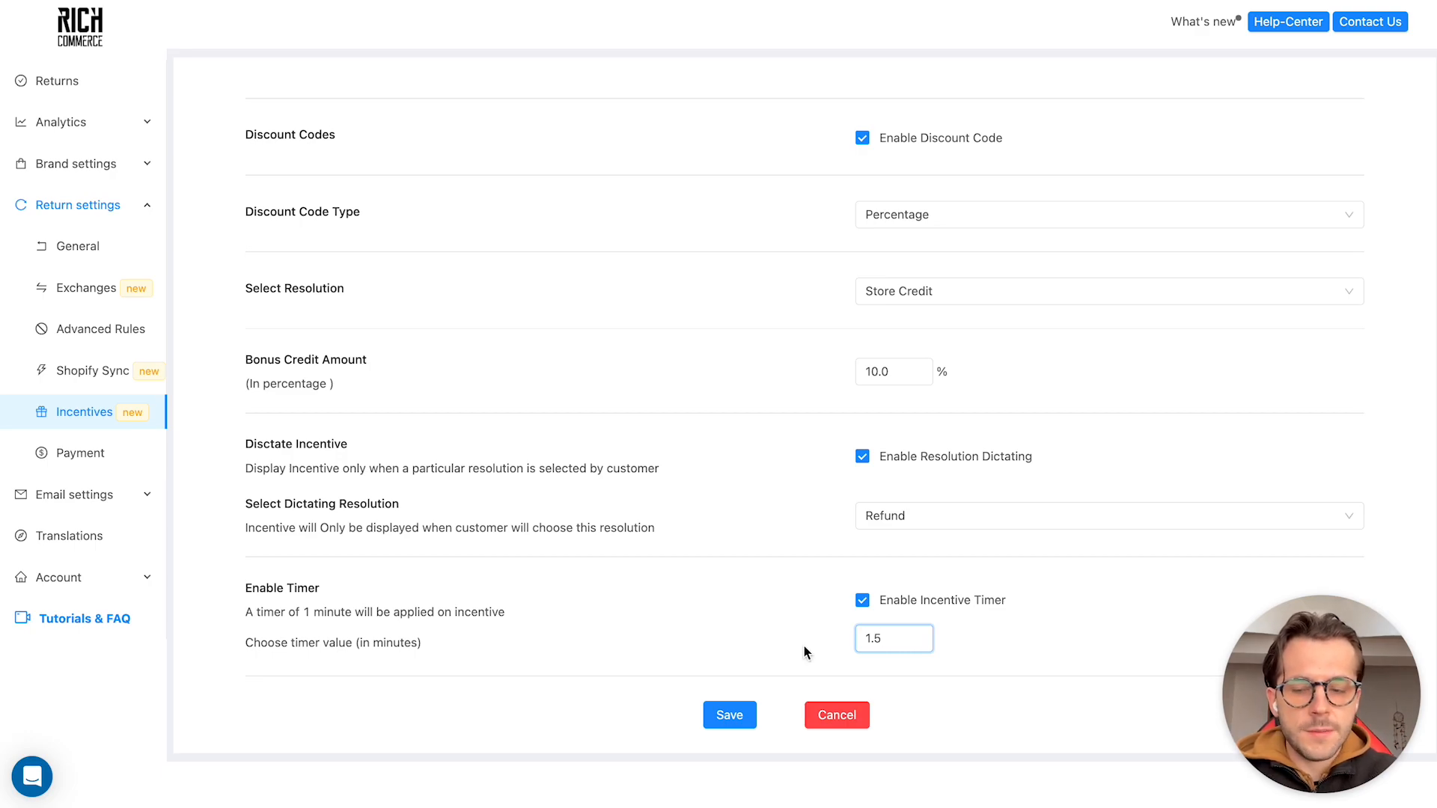
Set the incentive timer back to 2 minutes and save the incentive
key("ctrl+a")
type("2")
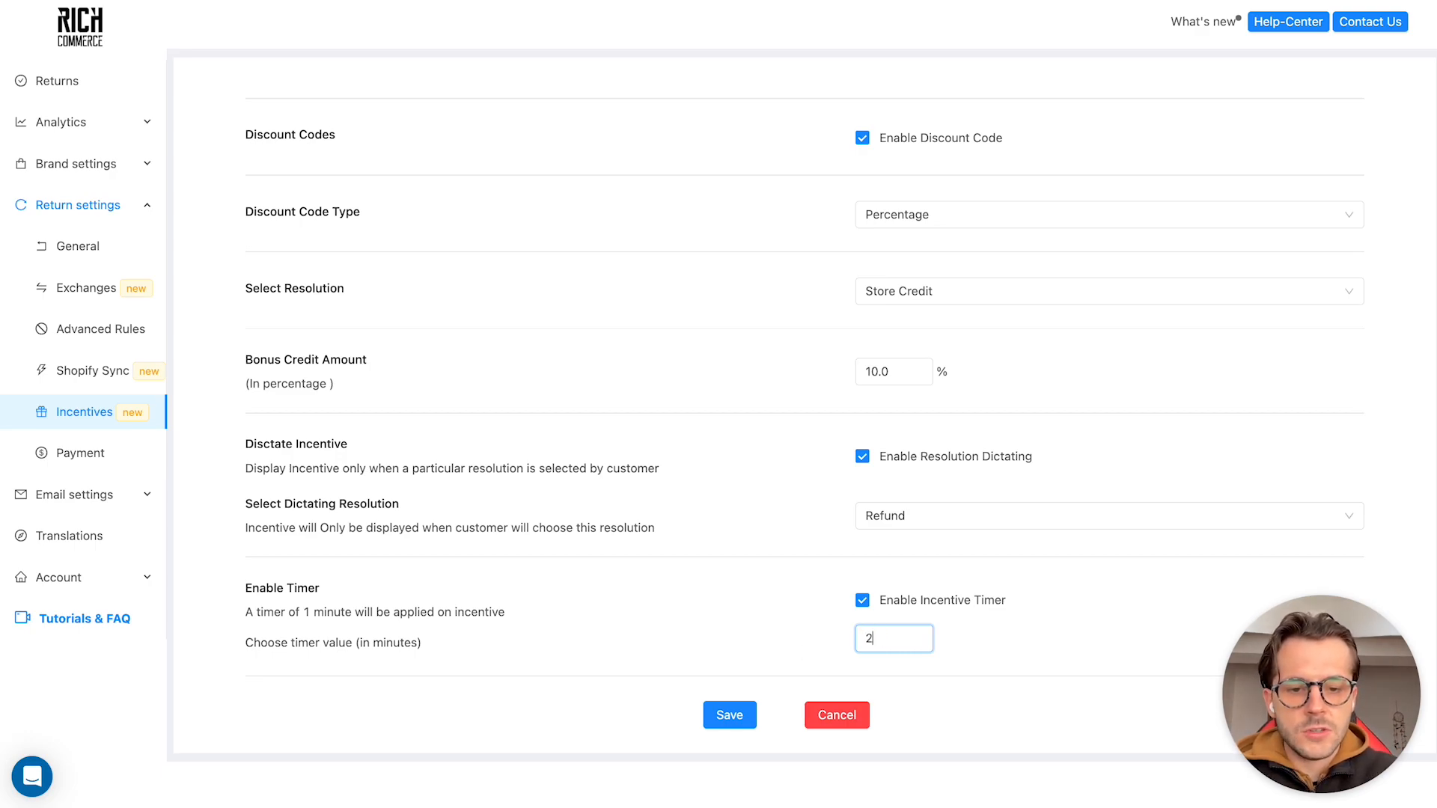
left_click(744, 623)
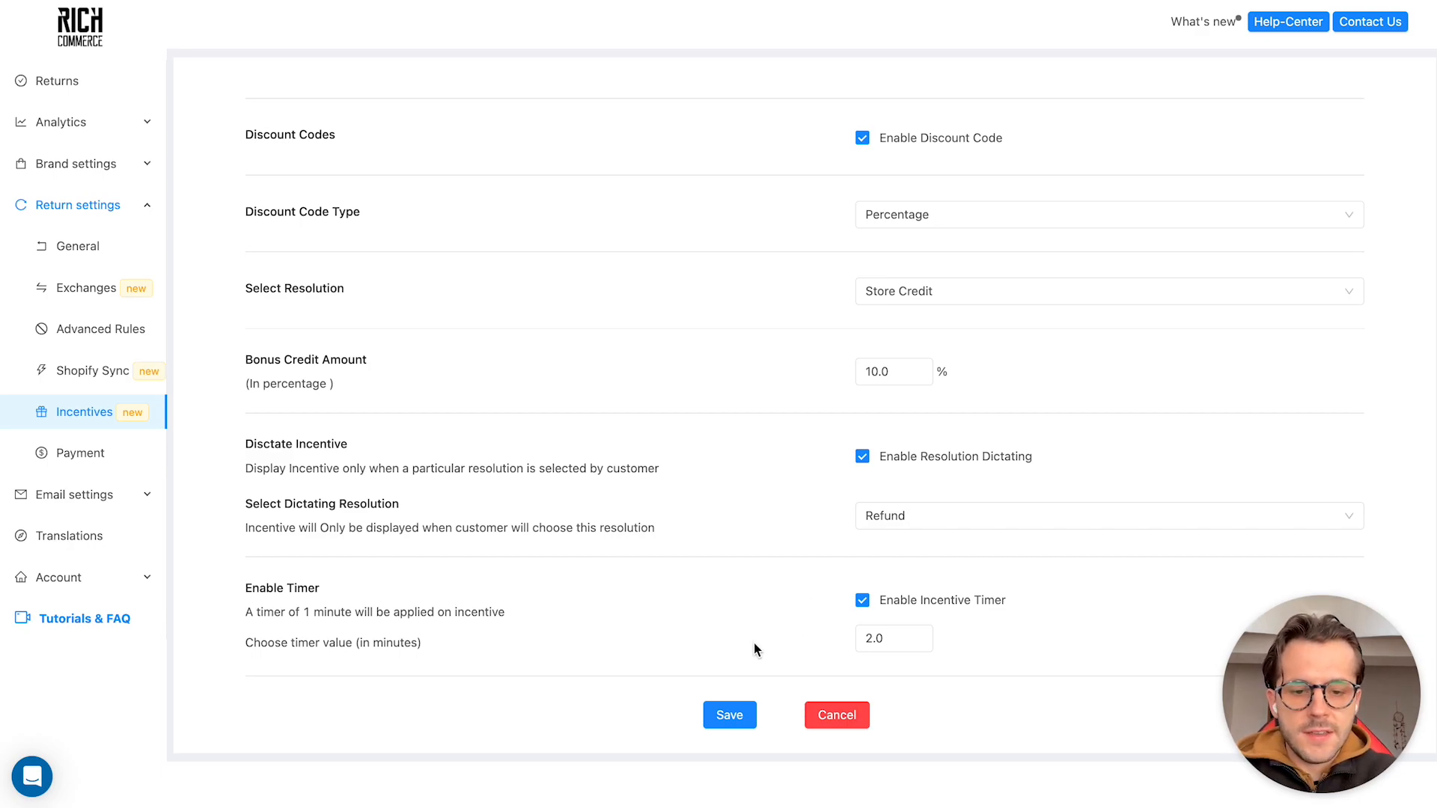
left_click(747, 717)
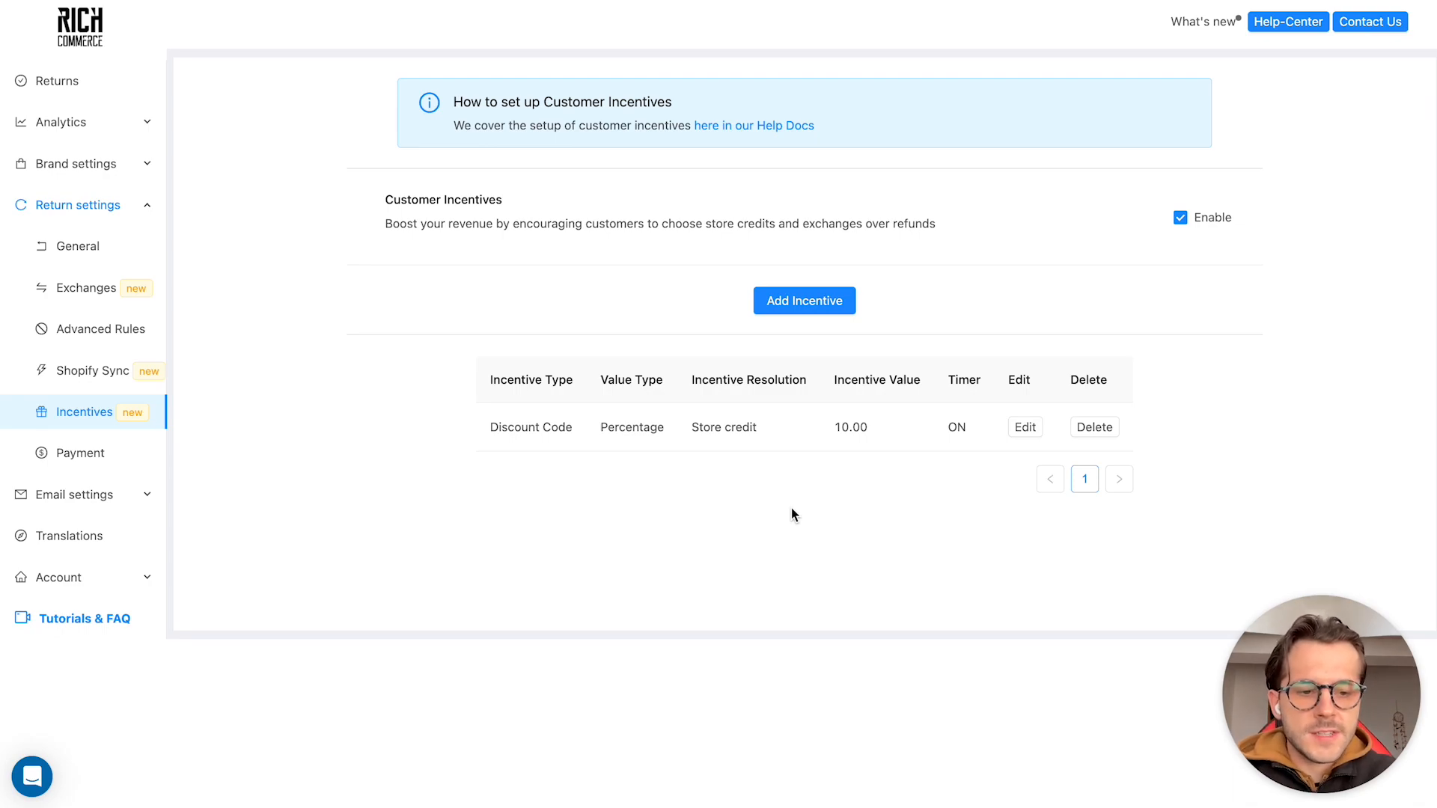
Review the Customer Incentives badge color in the general brand settings and save the settings
left_click(78, 165)
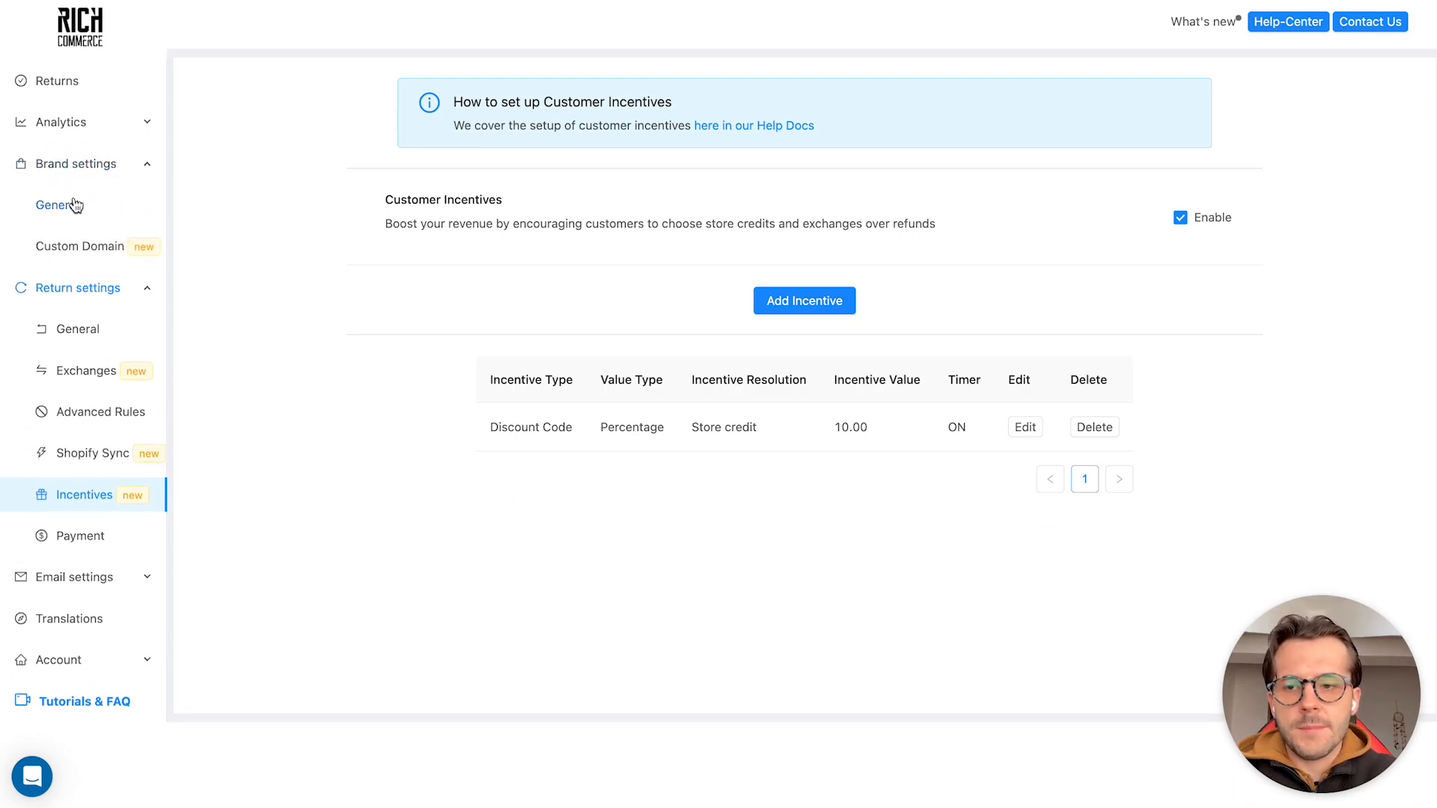
left_click(75, 201)
scroll(599, 498, "down", 5)
scroll(599, 497, "down", 15)
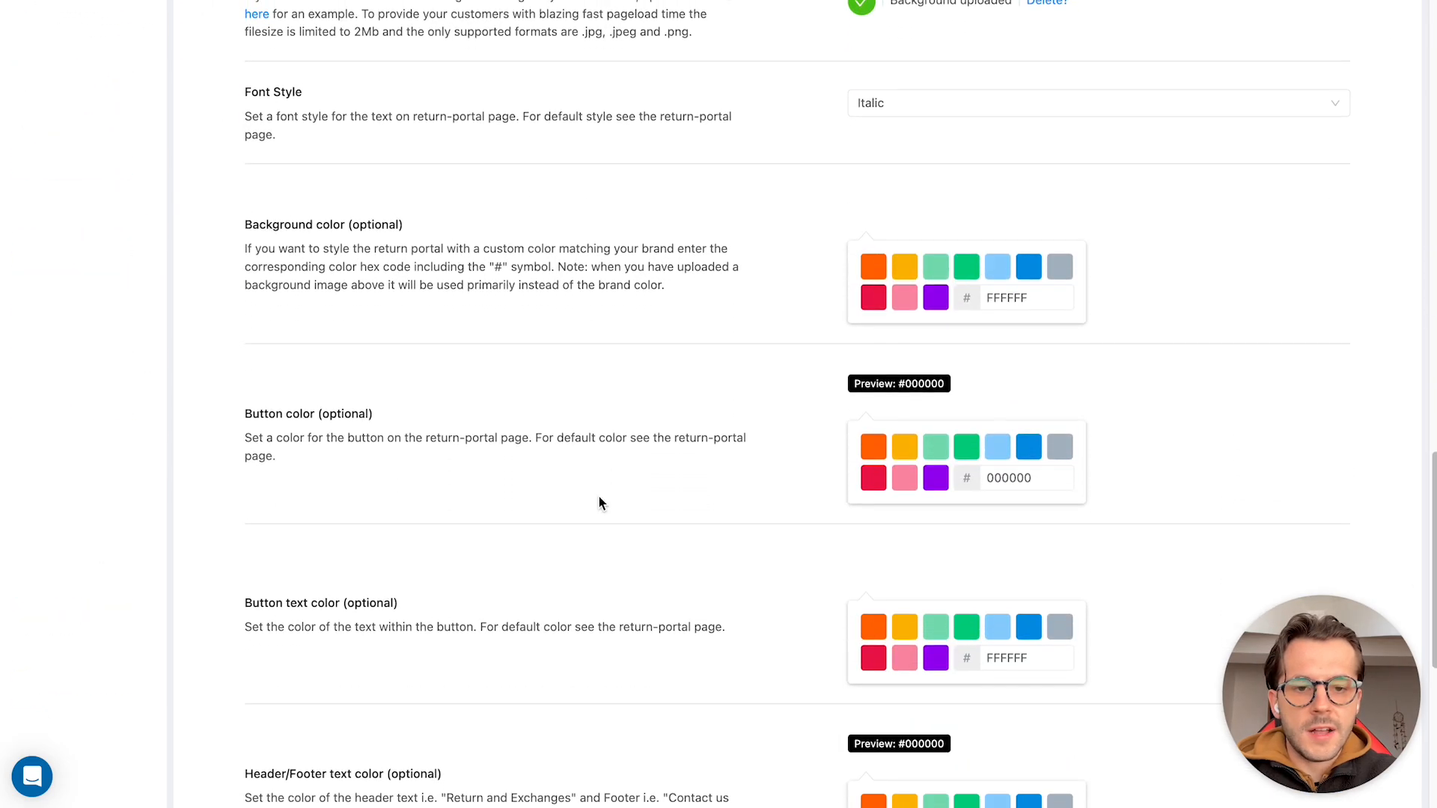
scroll(598, 503, "down", 6)
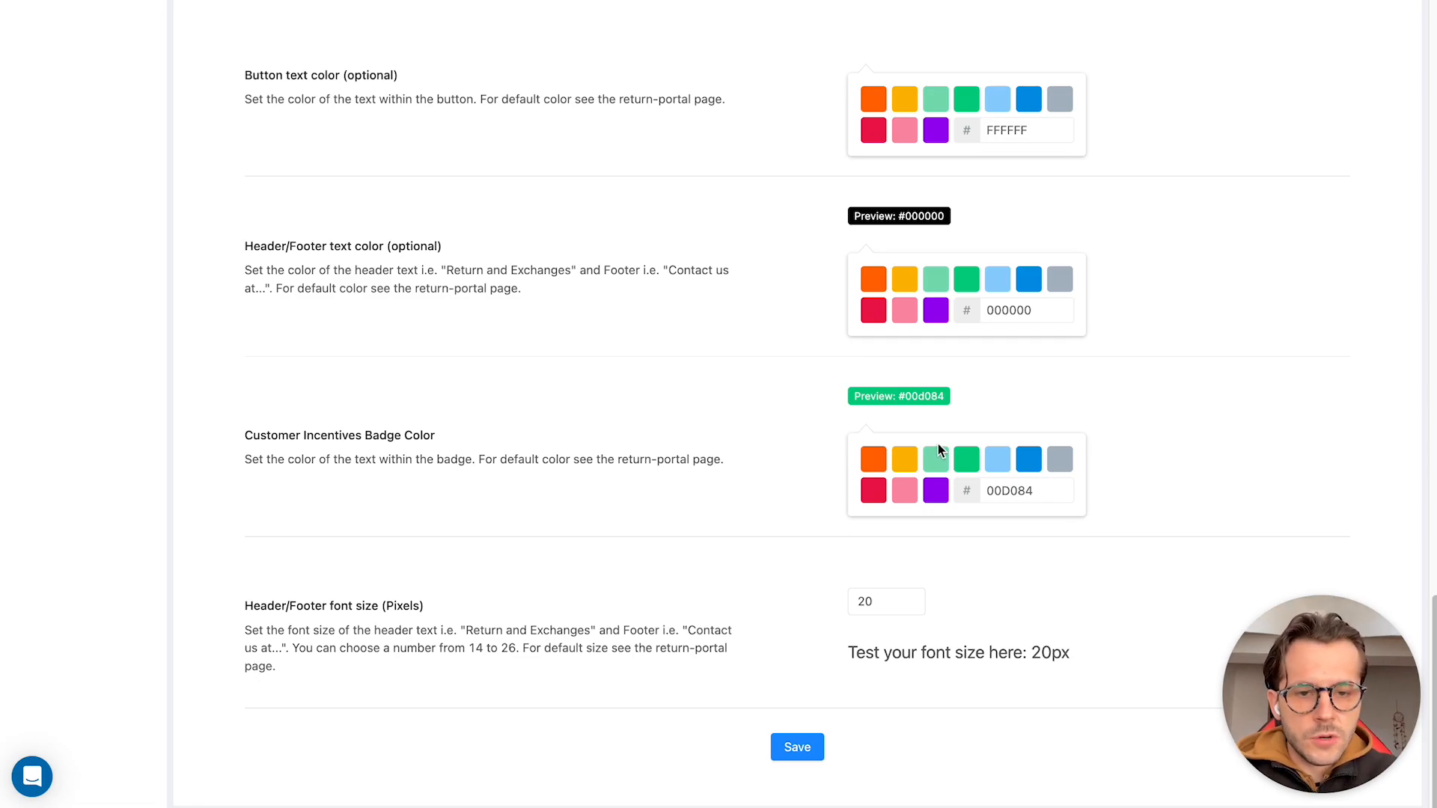
left_click(795, 747)
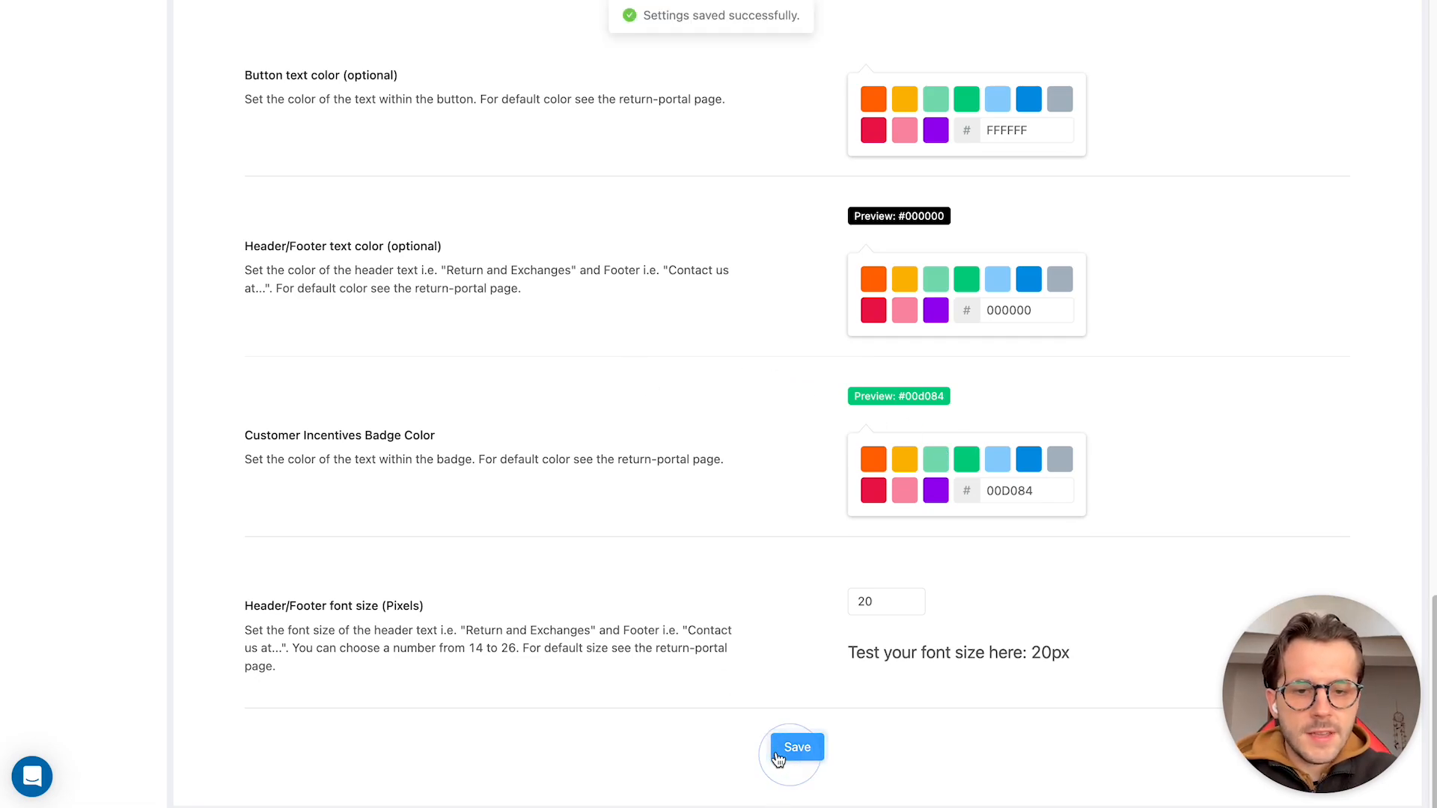
Open the returns portal and start a return by entering the order number and the customer's email
scroll(507, 411, "up", 15)
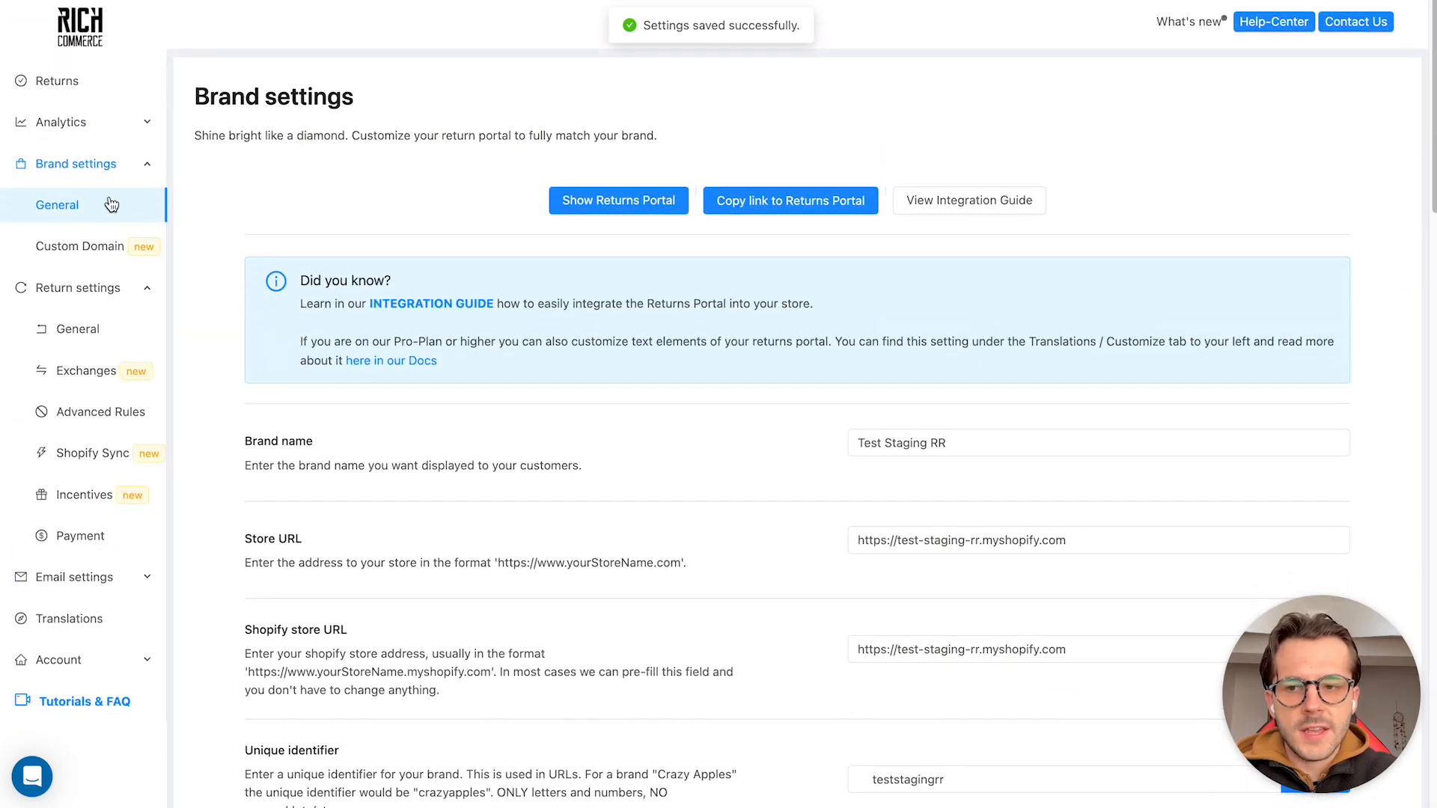
left_click(601, 200)
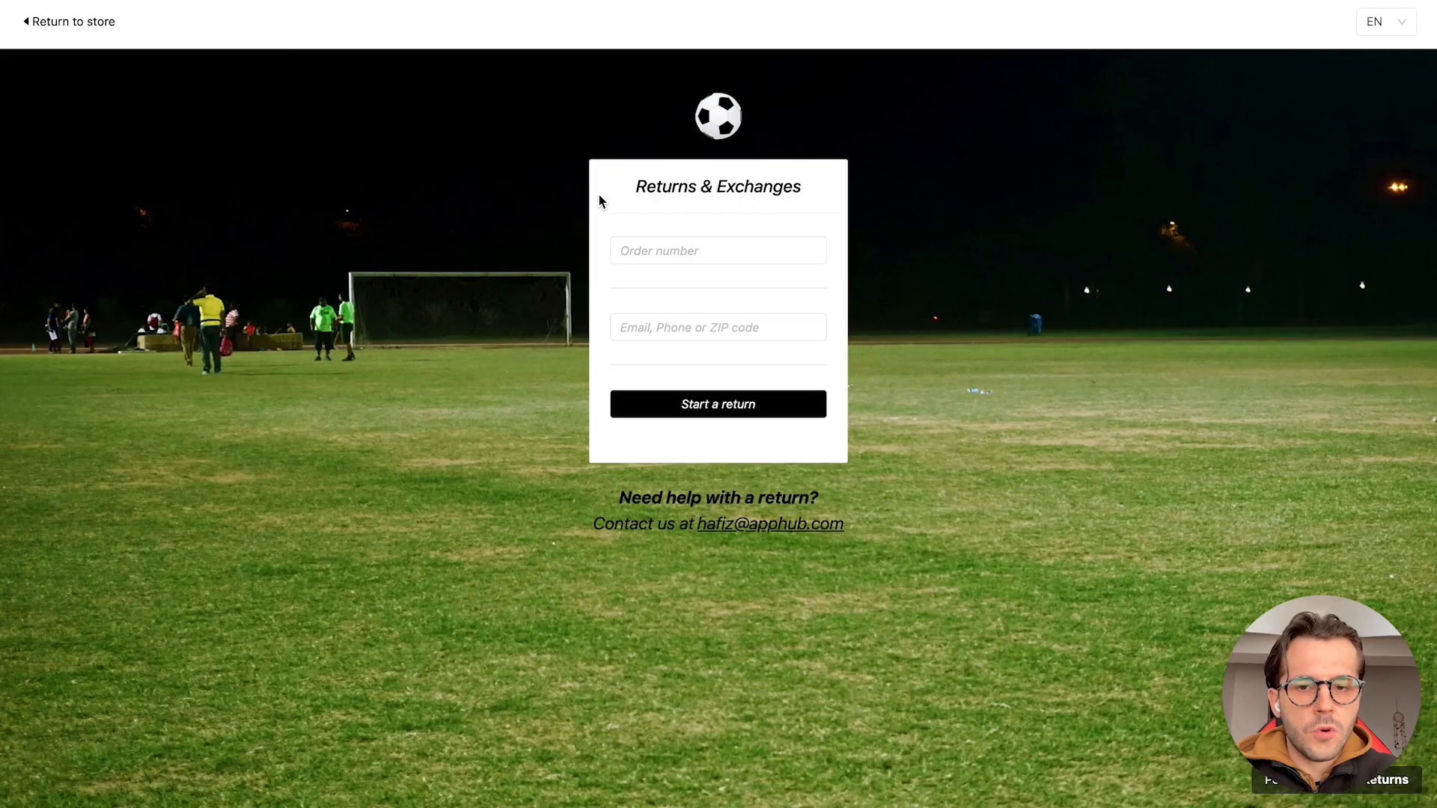
left_click(635, 247)
key("Tab")
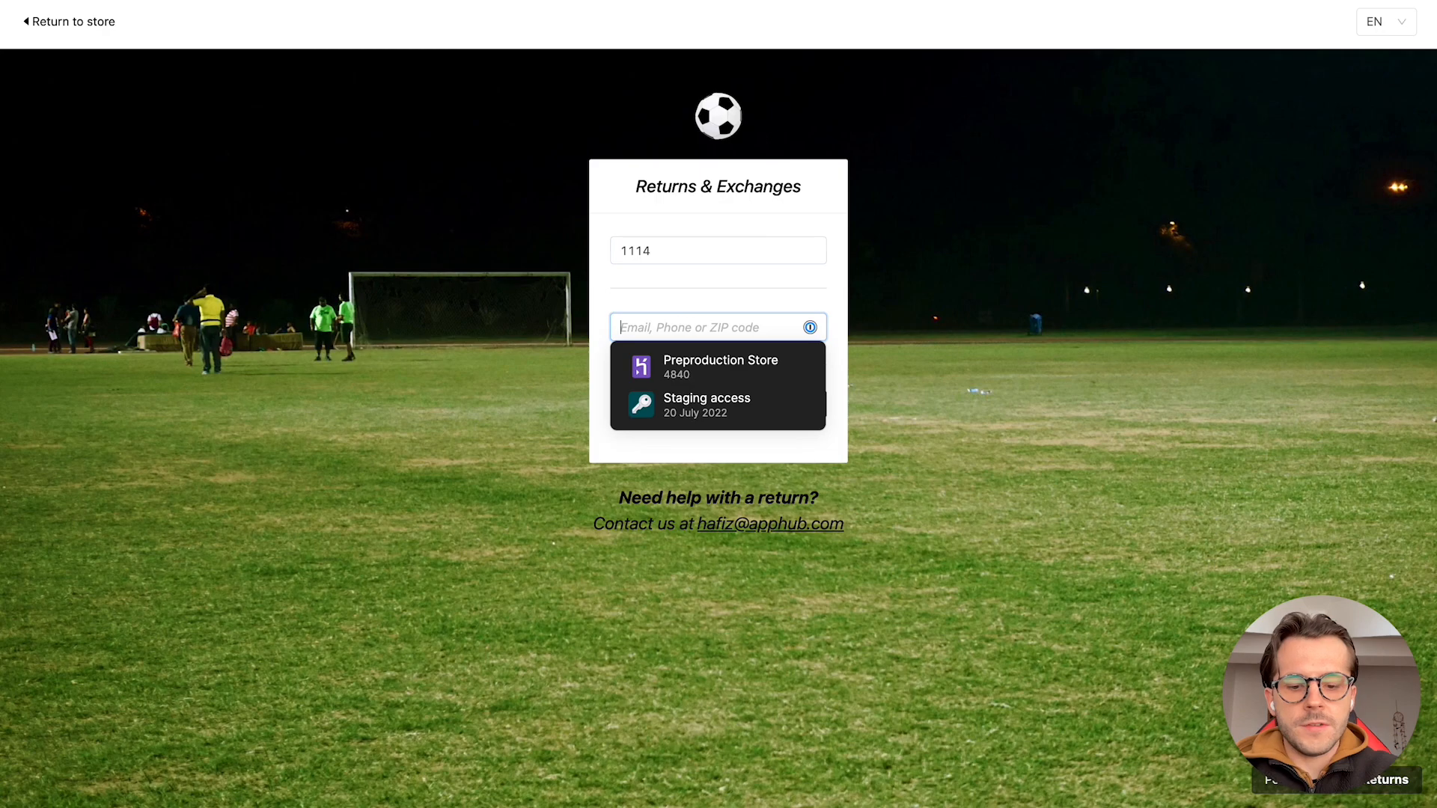
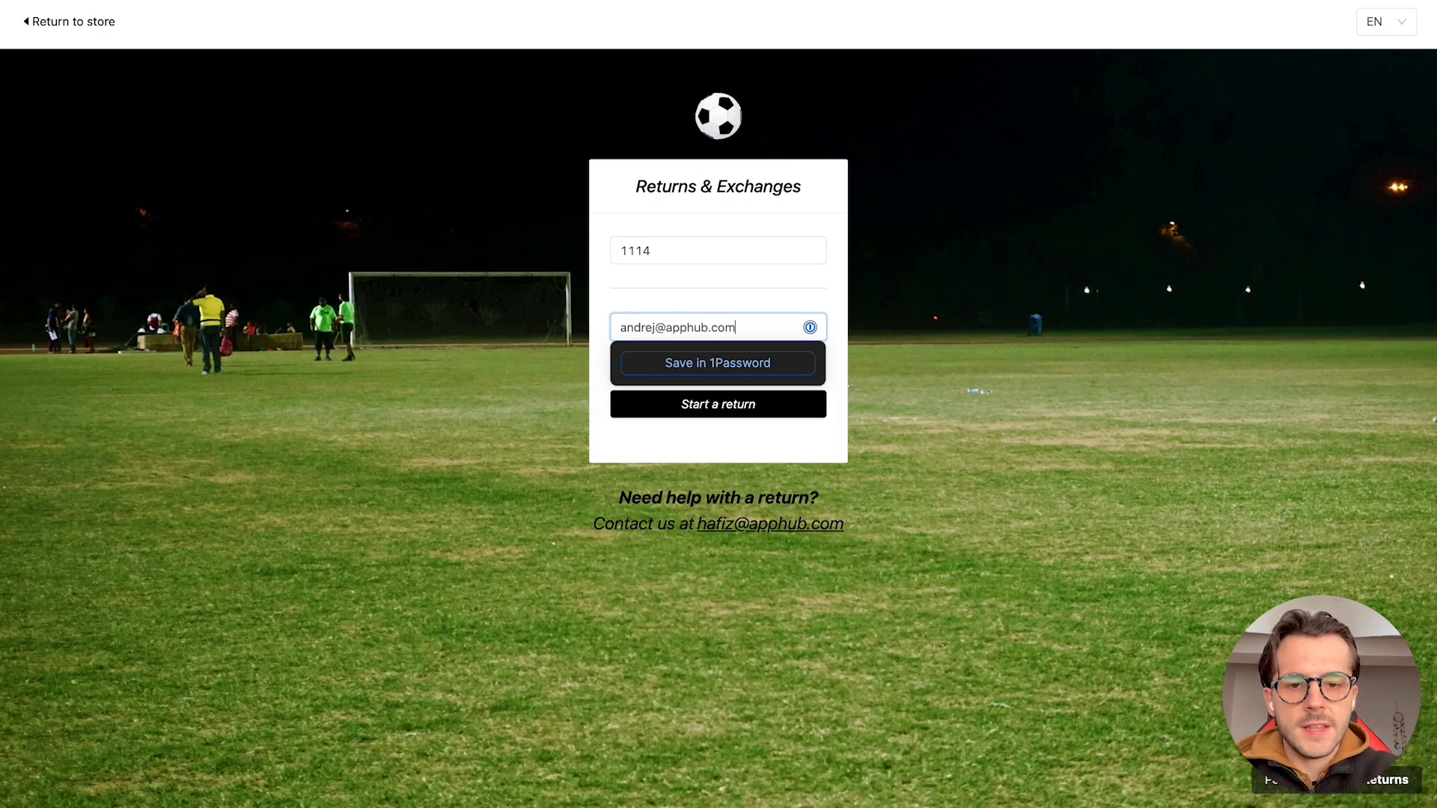
key("Return")
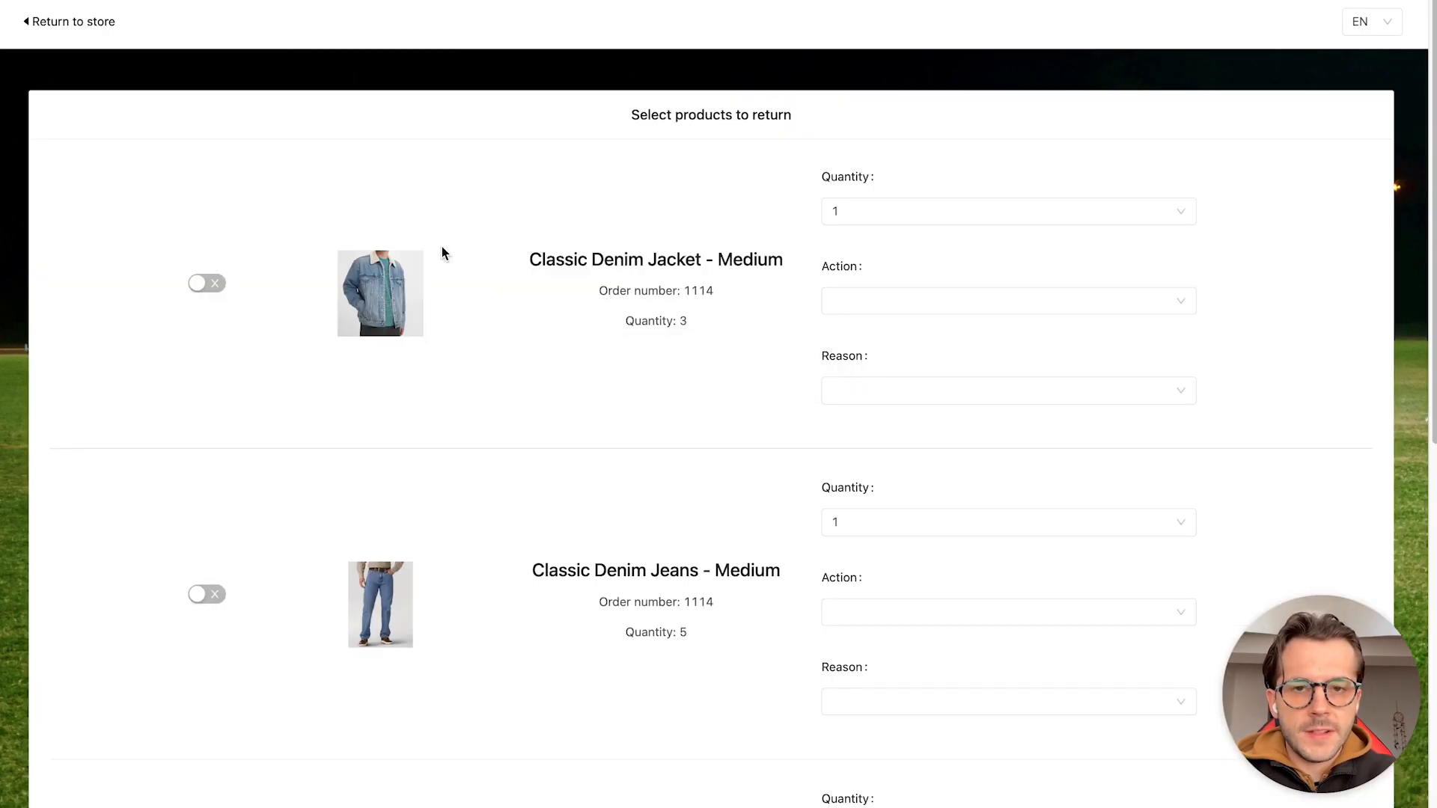
Choose Refund as the Classic Denim Jacket's return action and check the incentive badge on the Store credit option
left_click(856, 310)
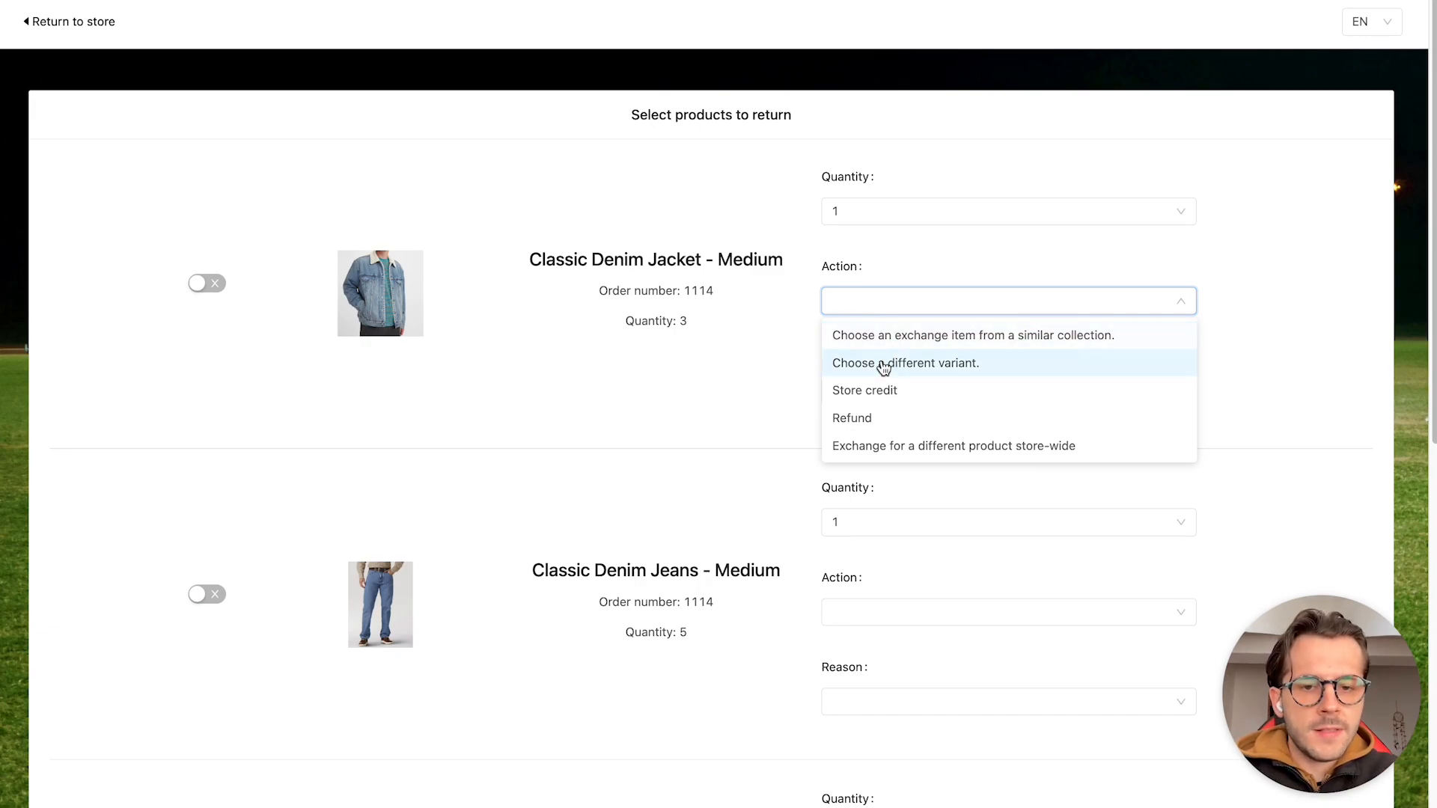
left_click(883, 415)
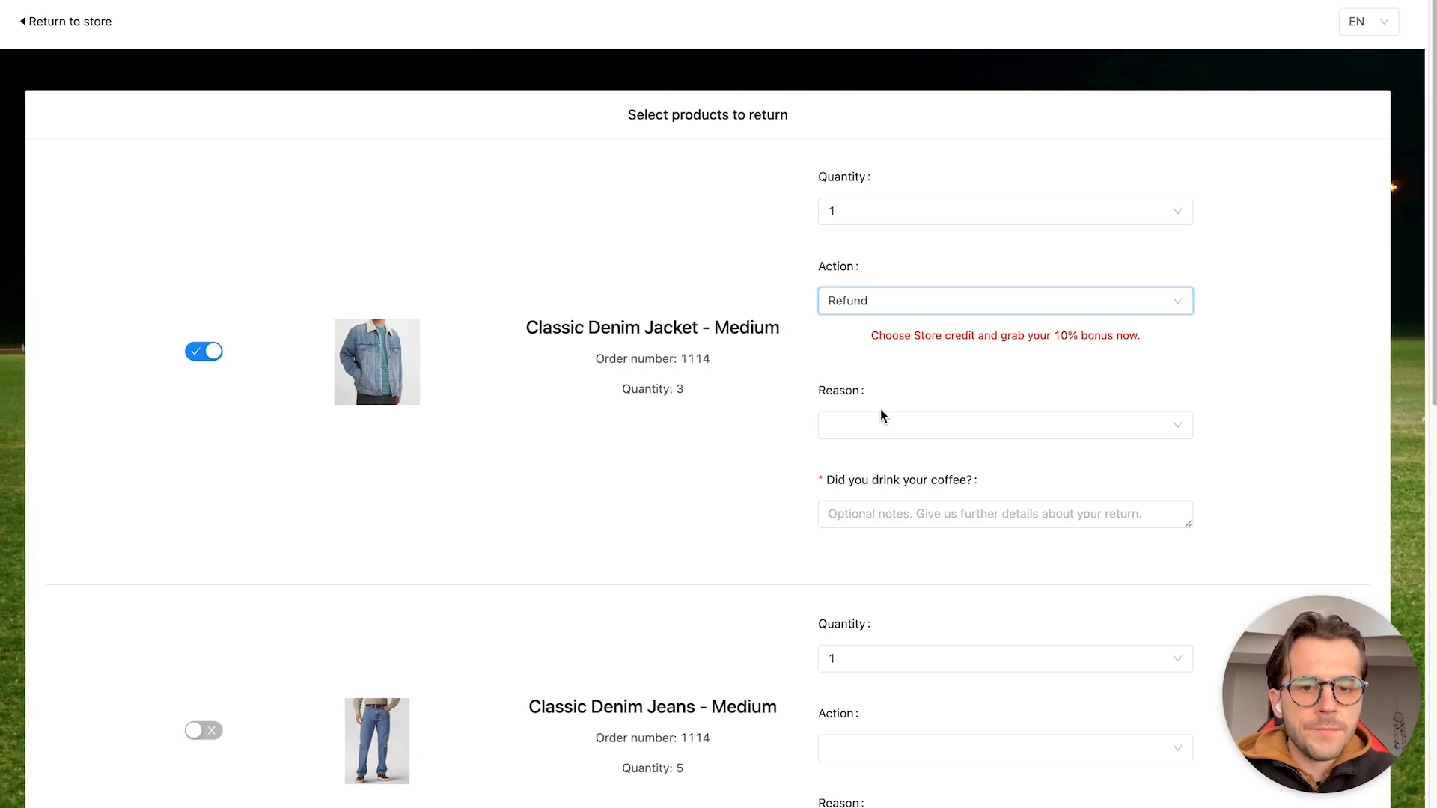
left_click(899, 307)
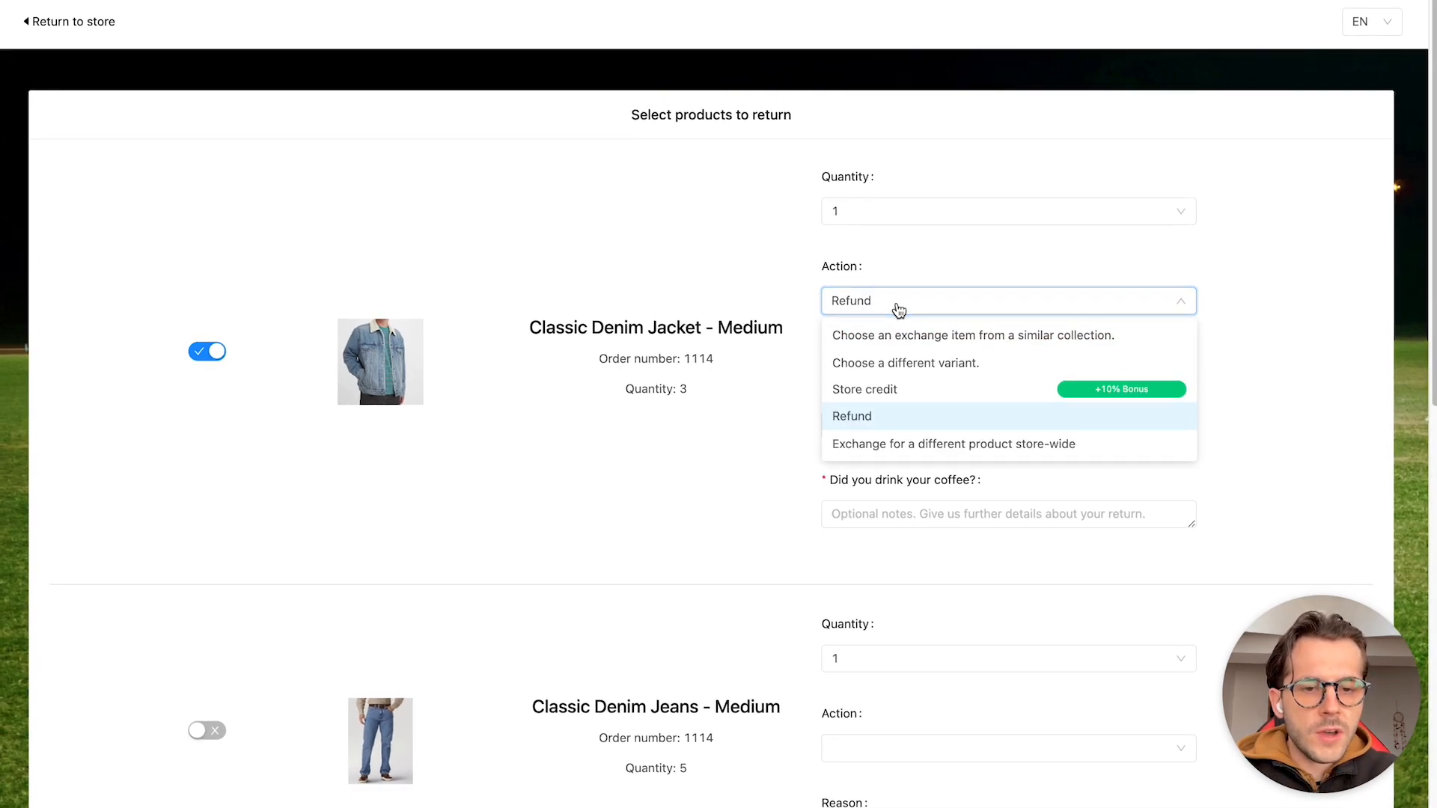
mouse_move(935, 390)
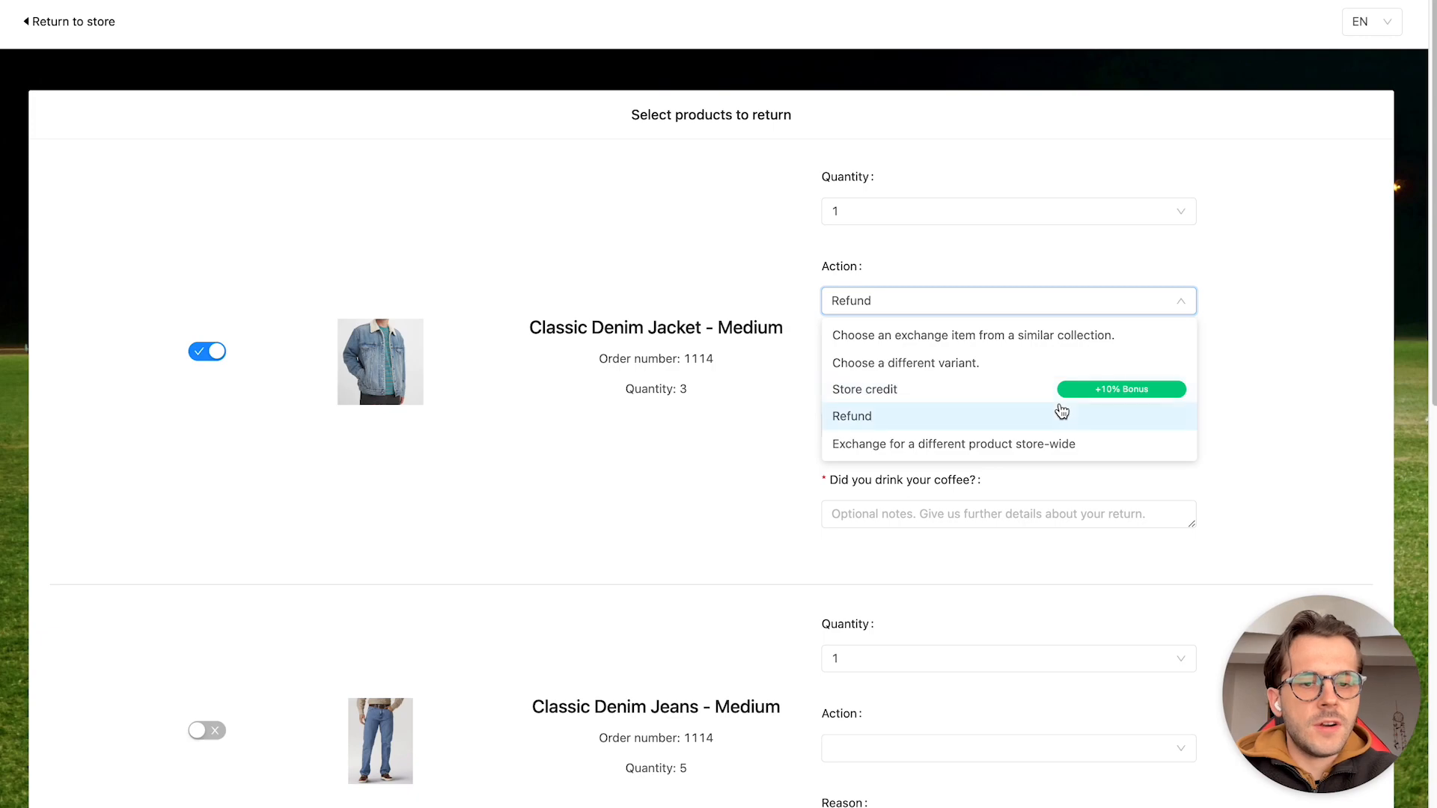
mouse_move(1038, 397)
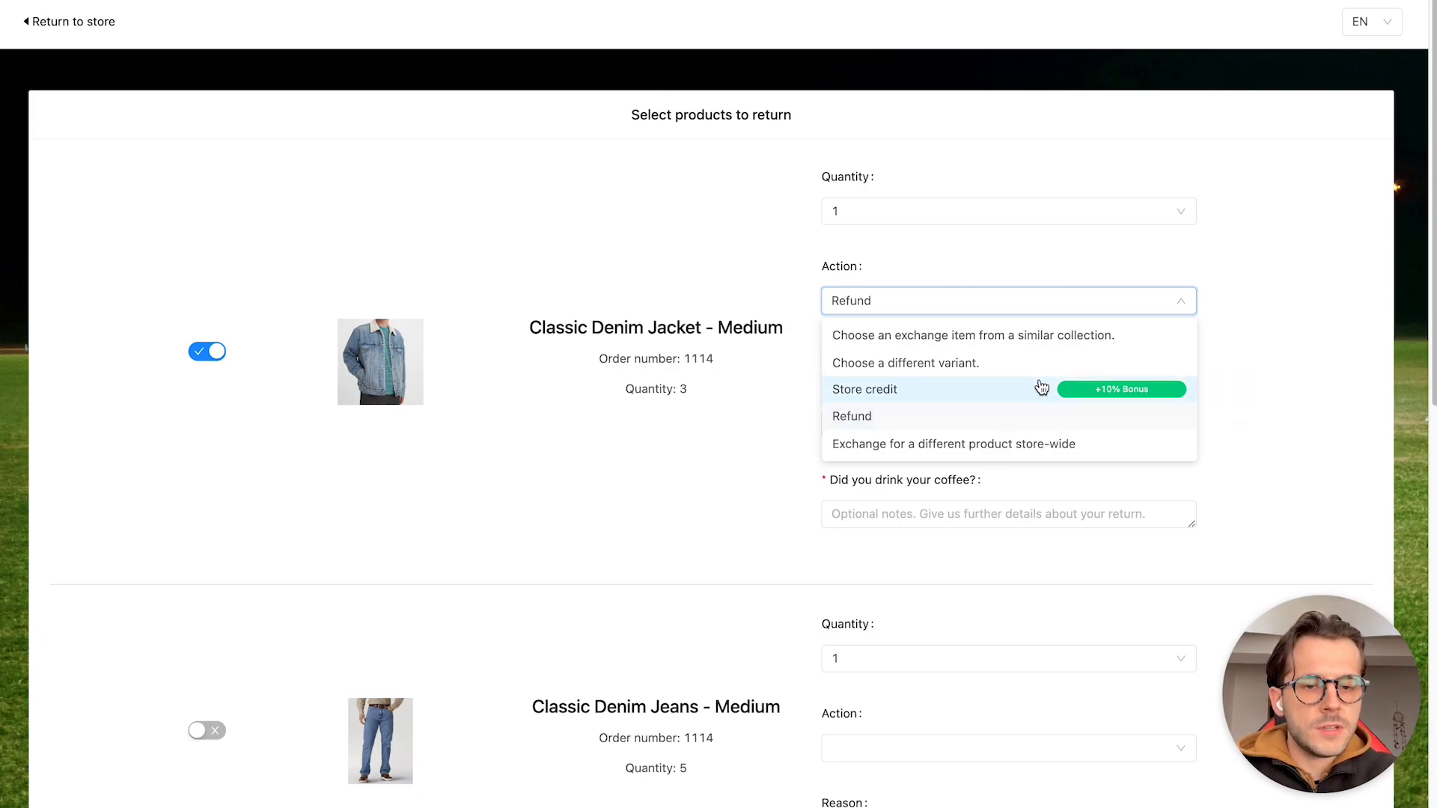